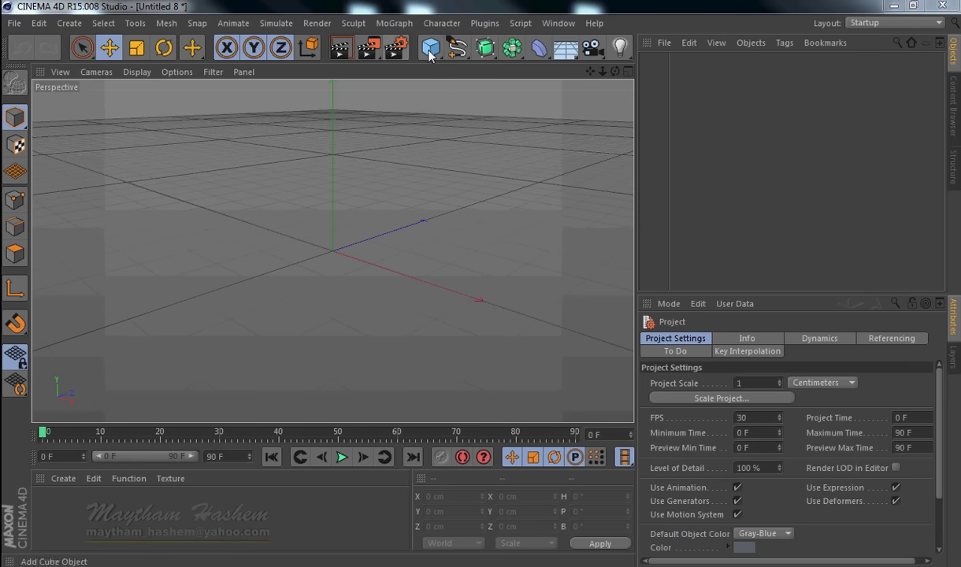
Step: Add a Rectangle spline and Ctrl-drag a duplicate of it
left_click(457, 47)
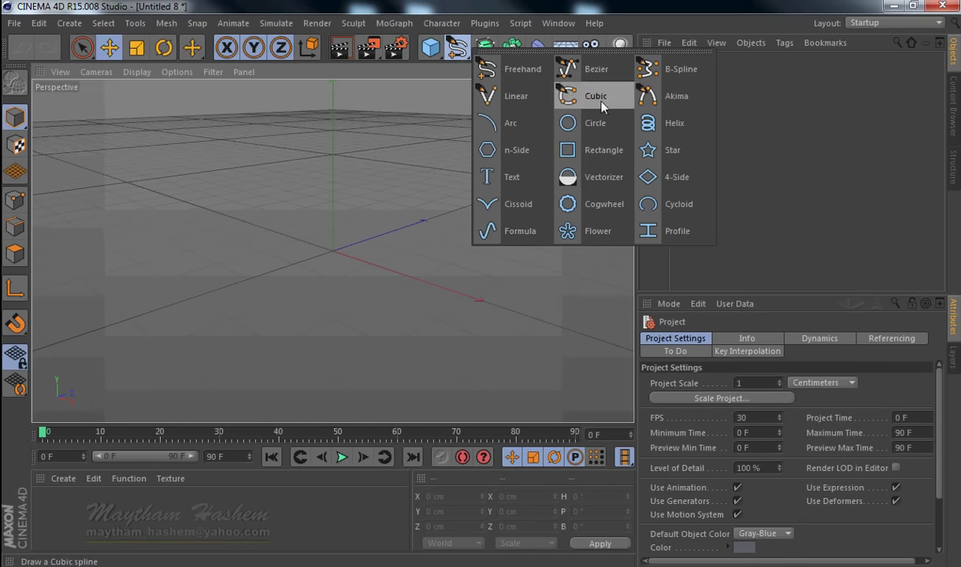
left_click(599, 150)
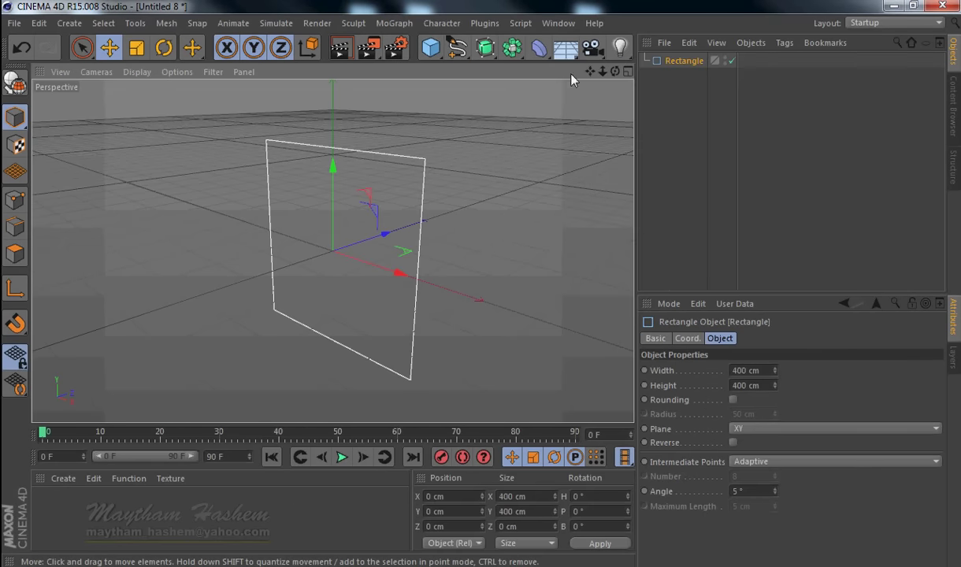
left_click_drag(615, 71, 480, 286)
left_click(682, 62)
left_click_drag(699, 63, 668, 58, "ctrl")
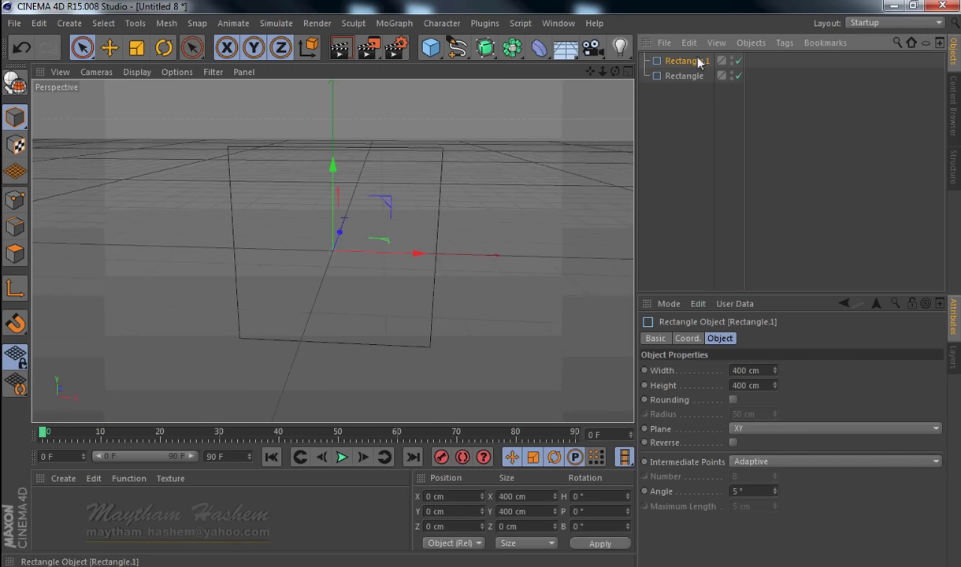
Step: Scale the copied rectangle up to 443.6 cm around the original
left_click(137, 48)
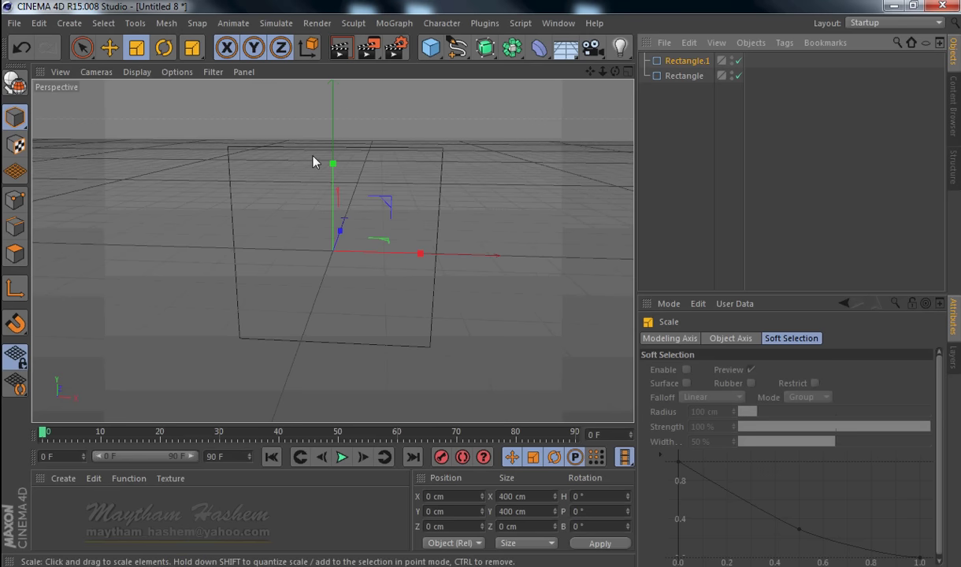
left_click_drag(178, 329, 220, 268)
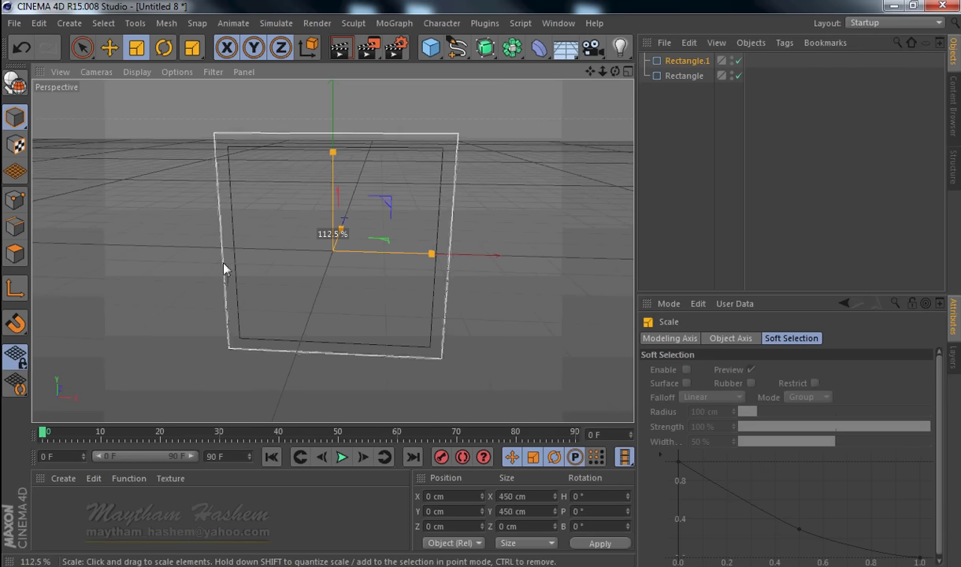
left_click_drag(219, 268, 219, 273)
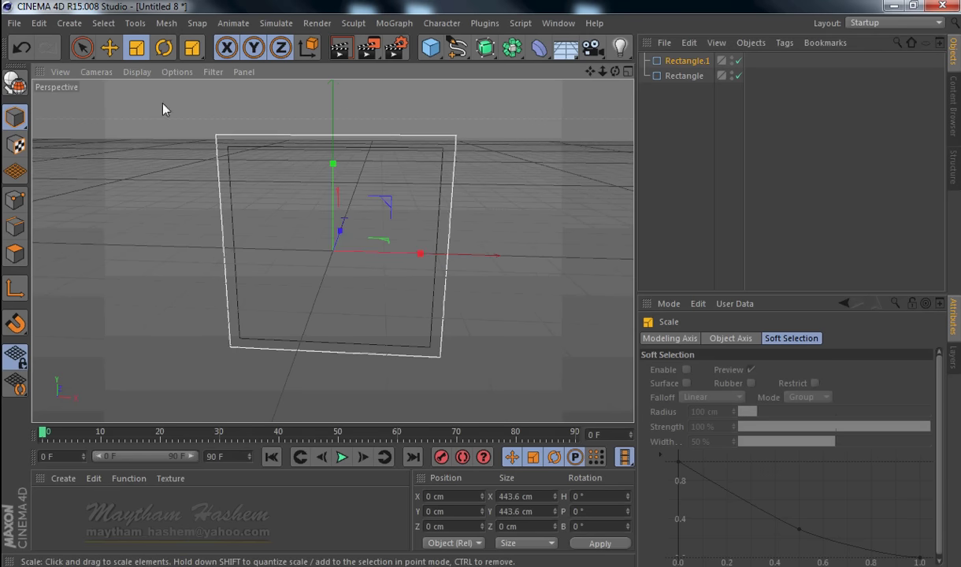
left_click(105, 50)
Step: Make both rectangles editable, connect them into one spline, and place it in an Extrude
left_click(684, 75, "ctrl")
left_click(14, 83)
right_click(685, 80)
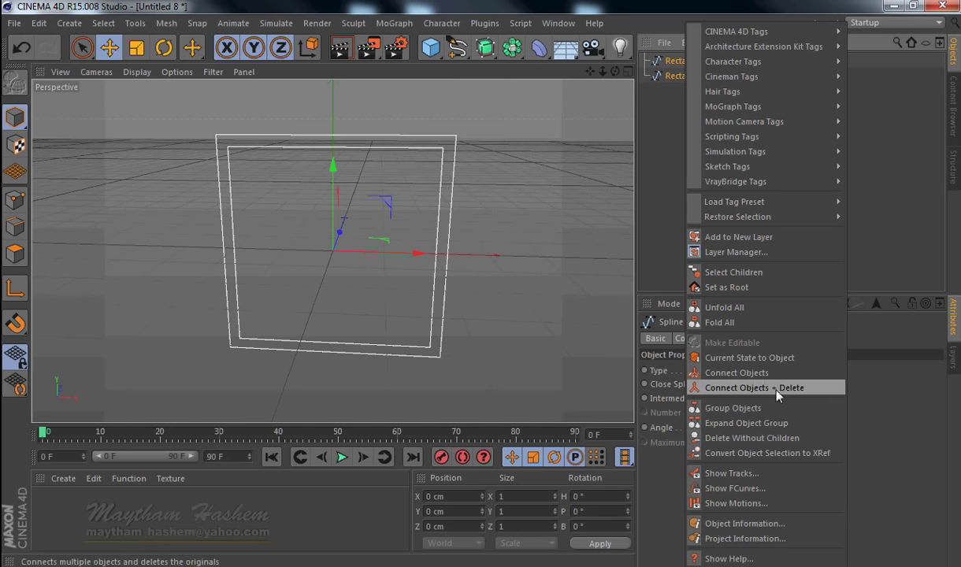
left_click(759, 393)
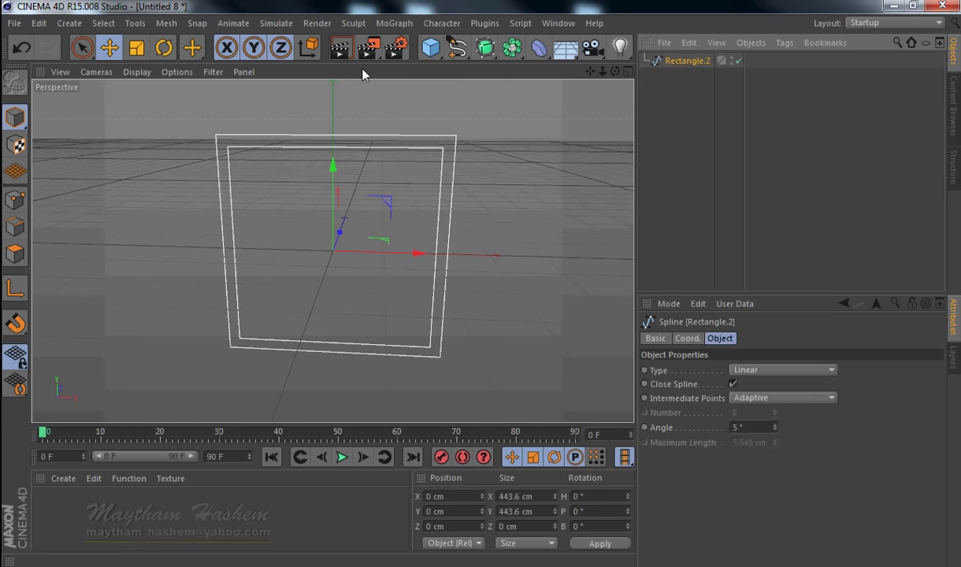
left_click_drag(490, 61, 691, 63)
Step: Set the Extrude's depth to 10 cm
left_click(682, 65)
double_click(837, 370)
type("10")
key("Return")
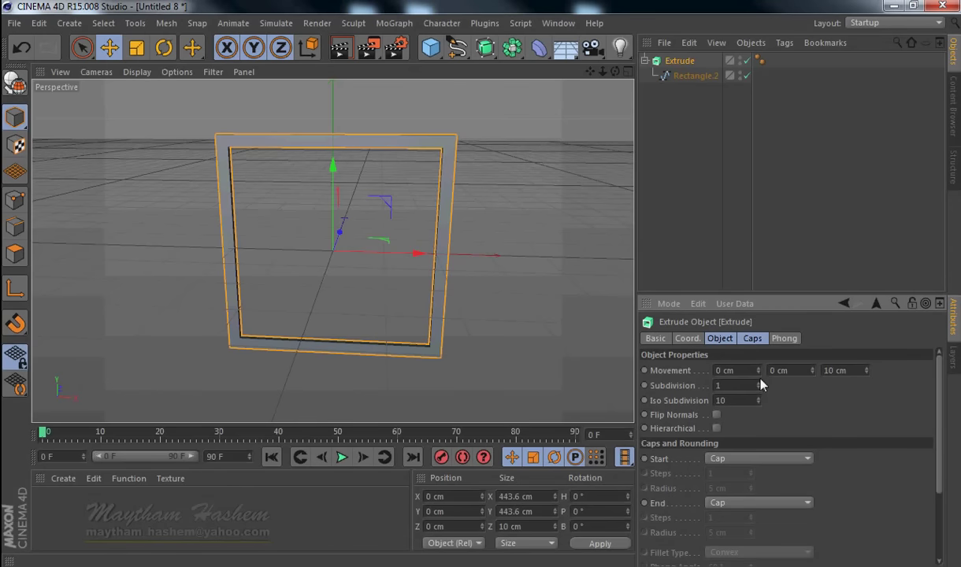
Step: Set both the start and end caps to Fillet Cap
left_click(754, 342)
left_click(736, 370)
left_click(745, 430)
left_click(745, 414)
left_click(747, 476)
Step: Give the fillet caps 3 steps and a 1 cm radius
scroll(732, 386, "up", 2)
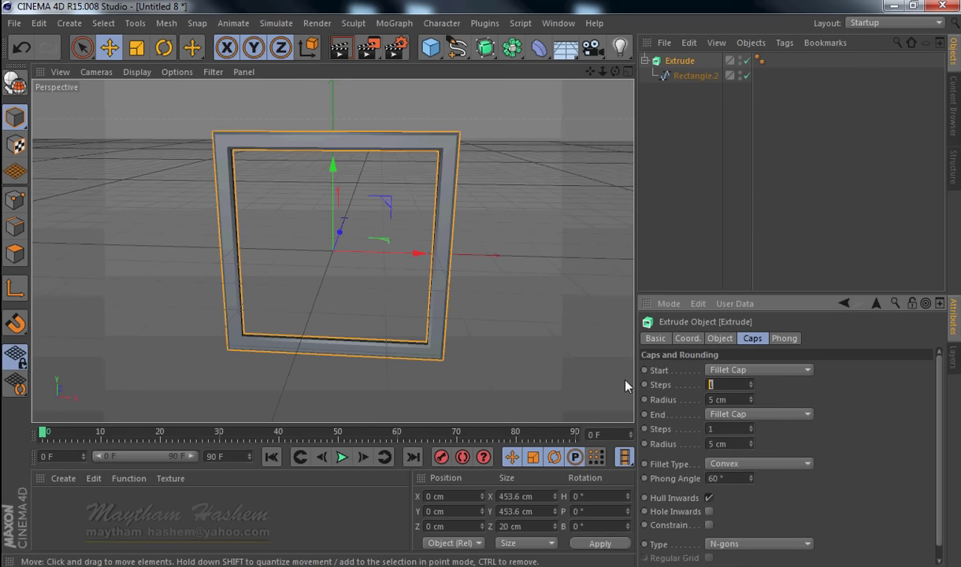
type("3")
left_click(719, 385)
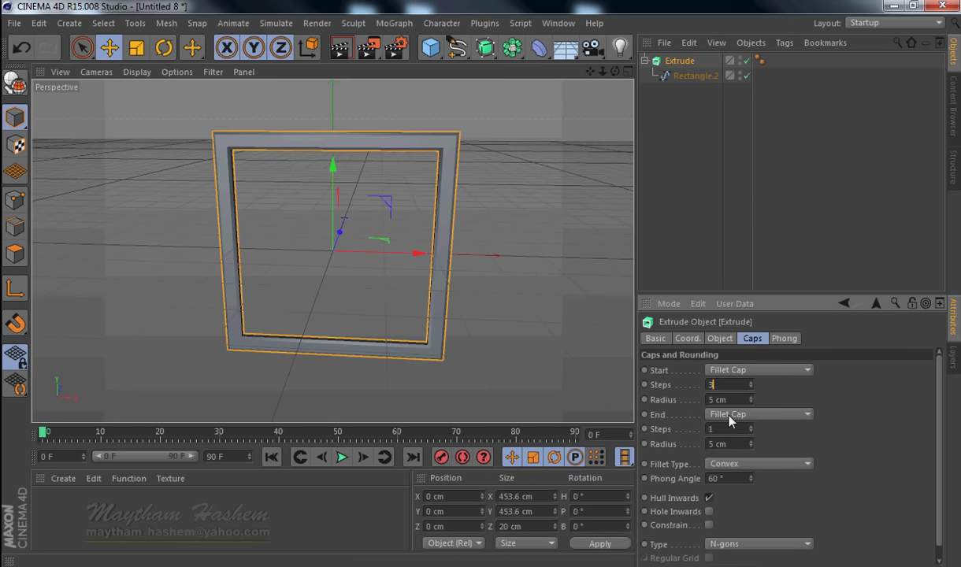
type("1")
key("Return")
key("Tab")
type("3")
key("Return")
key("Tab")
type("1")
key("Return")
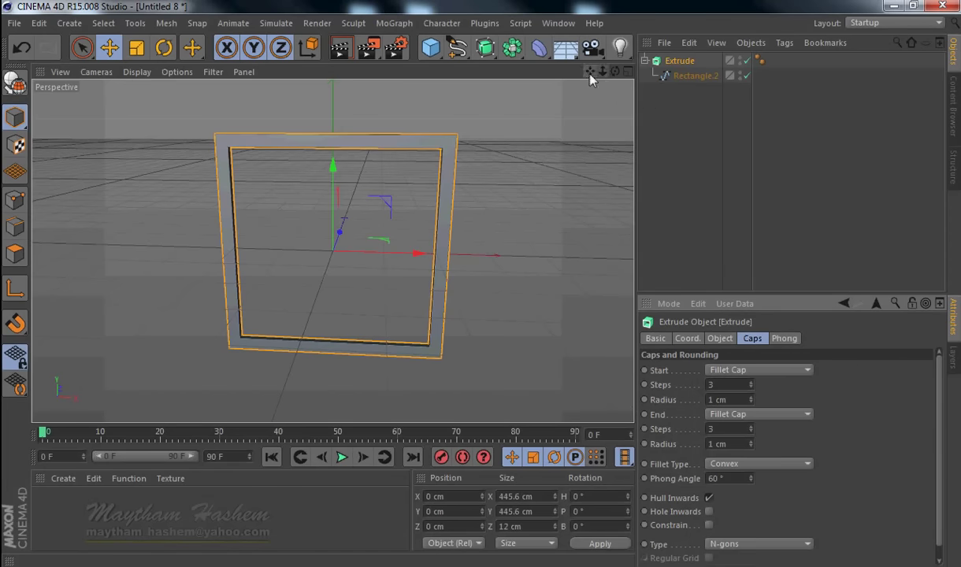
Step: Turn on Constrain for the fillets so the frame keeps its outer size
left_click(709, 525)
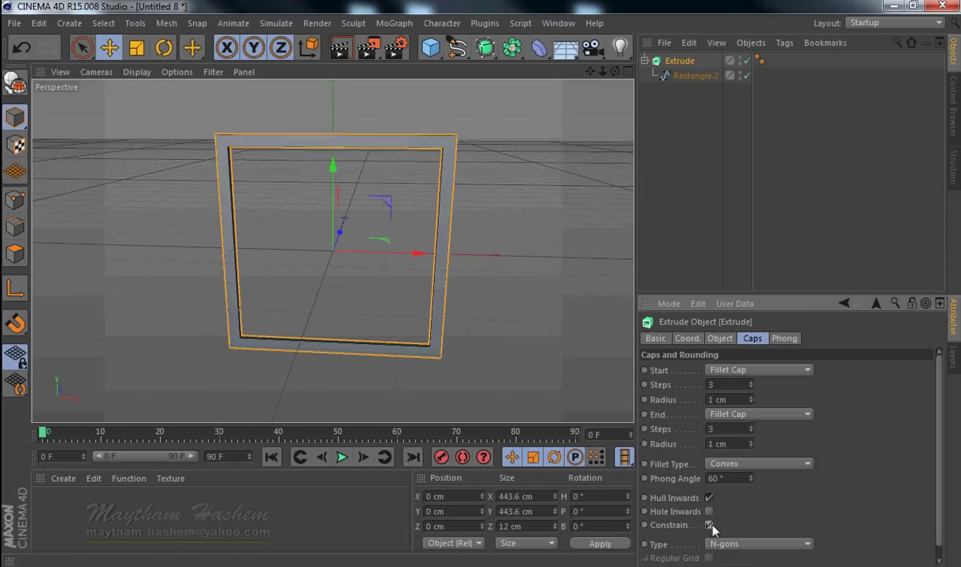
left_click_drag(577, 274, 540, 165, "alt")
left_click_drag(615, 71, 483, 291)
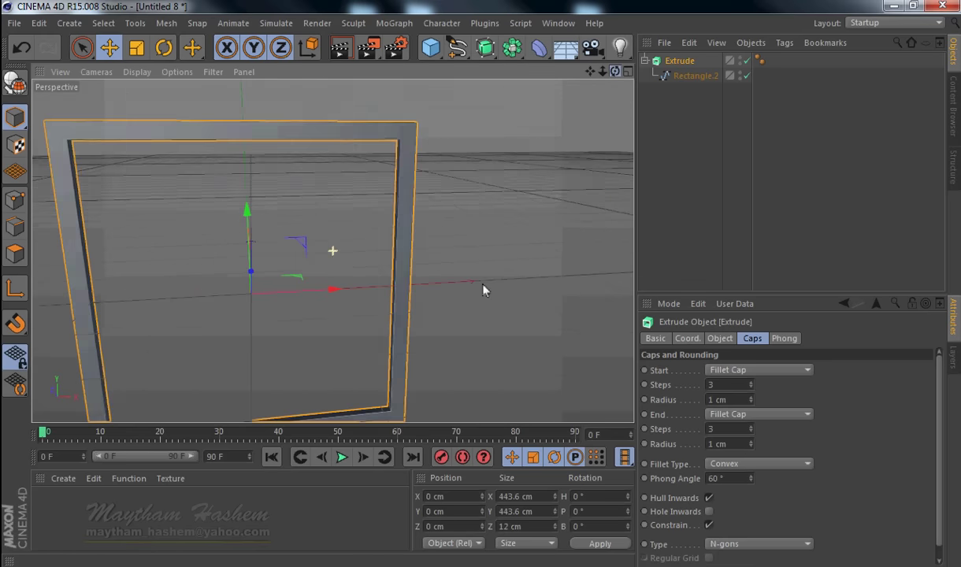
mouse_move(483, 290)
left_mouse_down()
mouse_move(615, 83)
mouse_move(483, 286)
left_mouse_up()
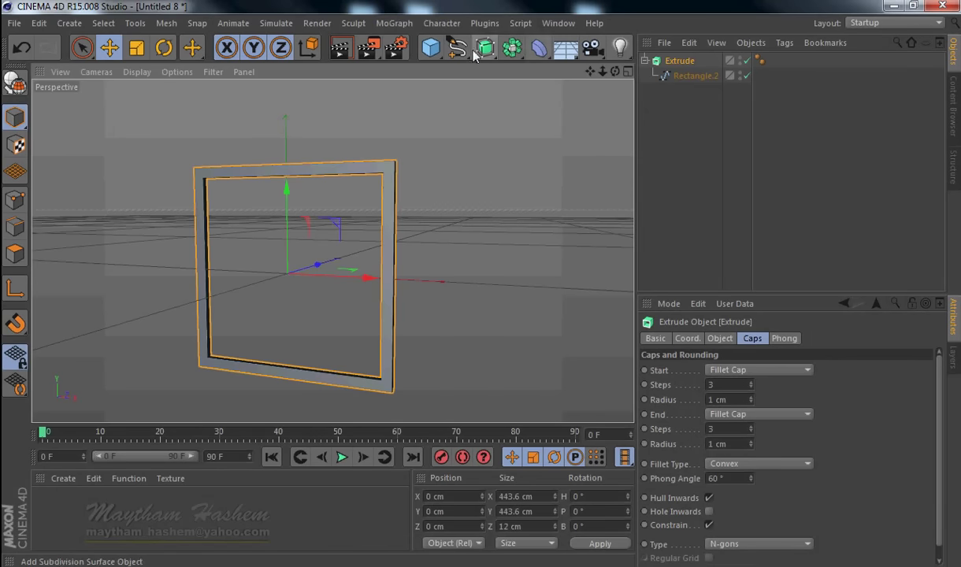
Step: Add a Cylinder and make it a thin rod with 5 cm radius and 494 cm height
left_click(430, 48)
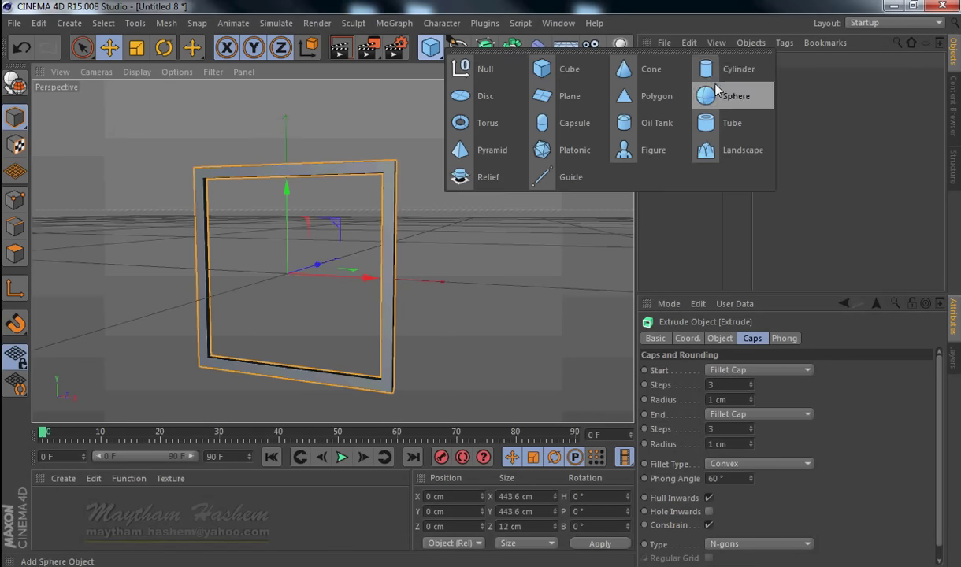
left_click(753, 73)
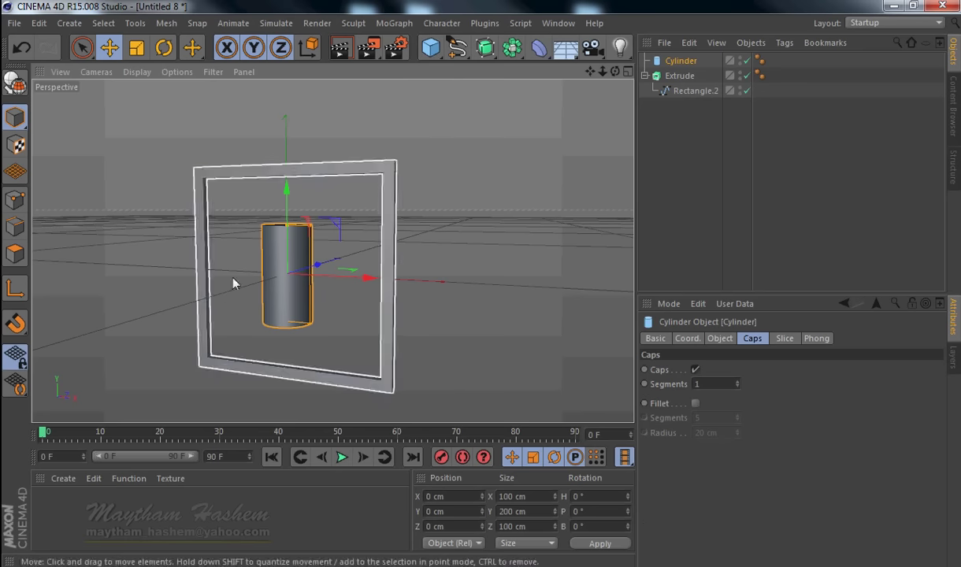
left_click_drag(483, 290, 483, 290, "alt")
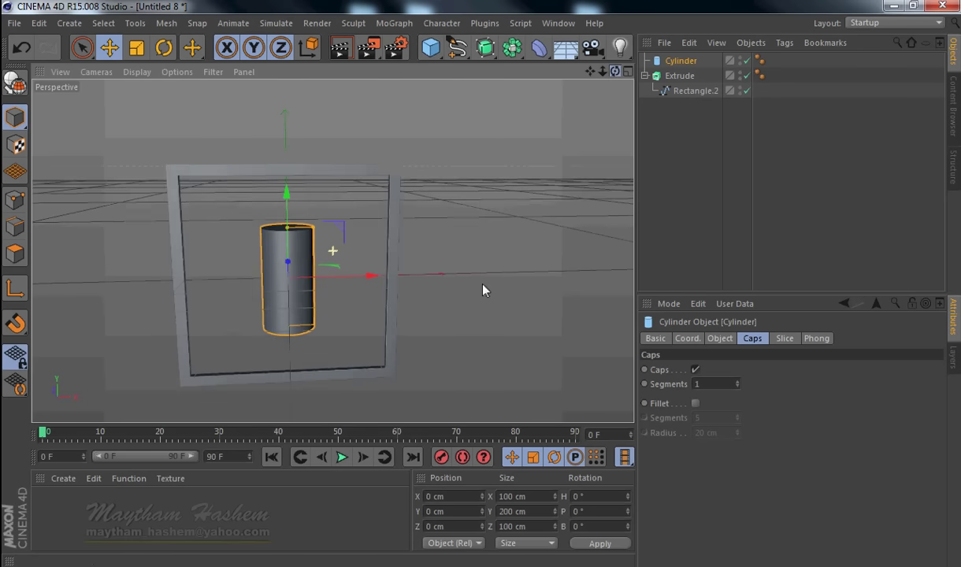
left_click(721, 338)
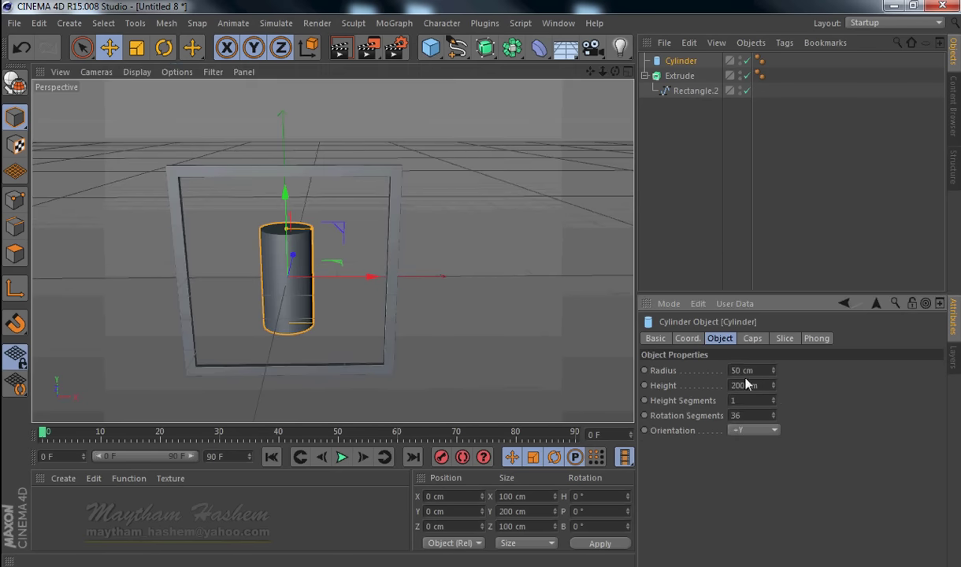
mouse_move(773, 371)
left_mouse_down()
mouse_move(775, 389)
mouse_move(556, 389)
left_mouse_up()
middle_click(431, 190)
middle_click(504, 163)
Step: In the top view, shift the extruded frame back about 4.7 cm along its depth
left_click(679, 76)
scroll(401, 214, "up", 4)
scroll(272, 279, "up", 2)
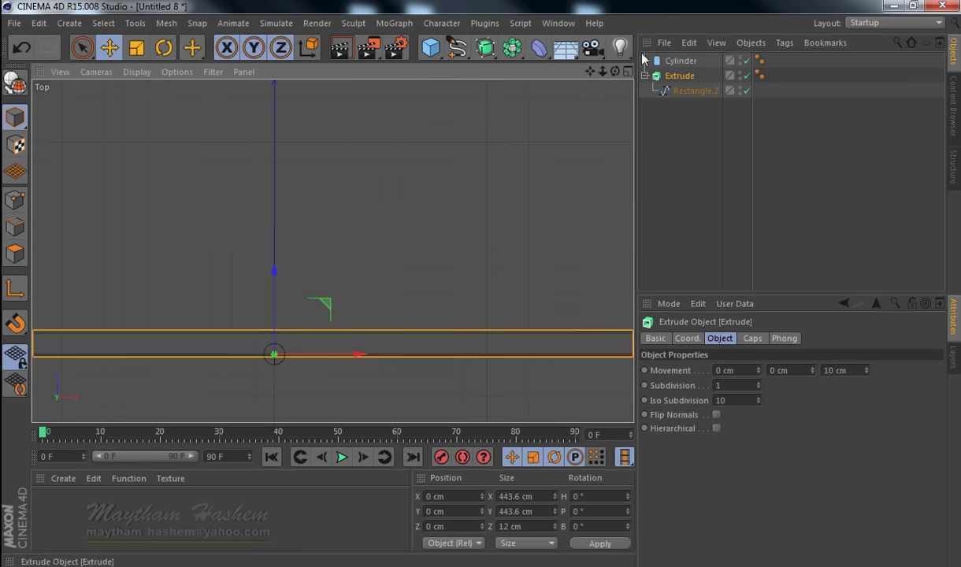
middle_click_drag(492, 281, 482, 289, "alt")
scroll(368, 231, "up", 2)
left_click(318, 167)
left_click_drag(318, 168, 318, 179)
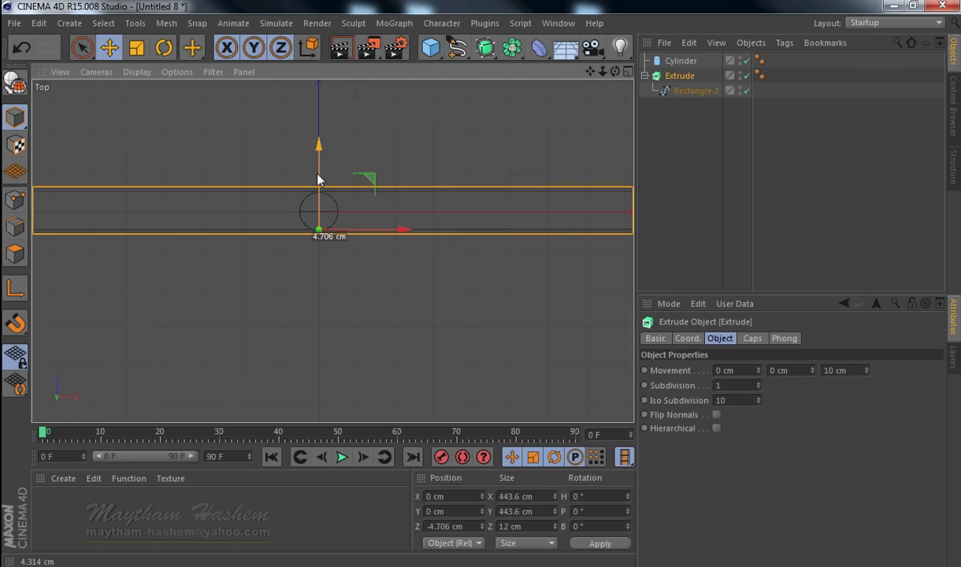
scroll(326, 281, "up", 2)
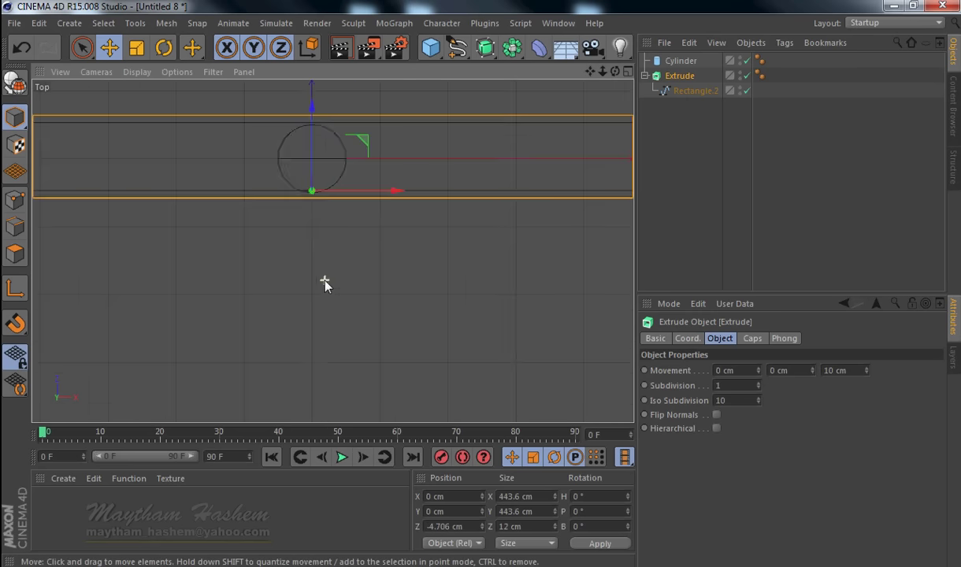
left_click_drag(307, 144, 314, 145)
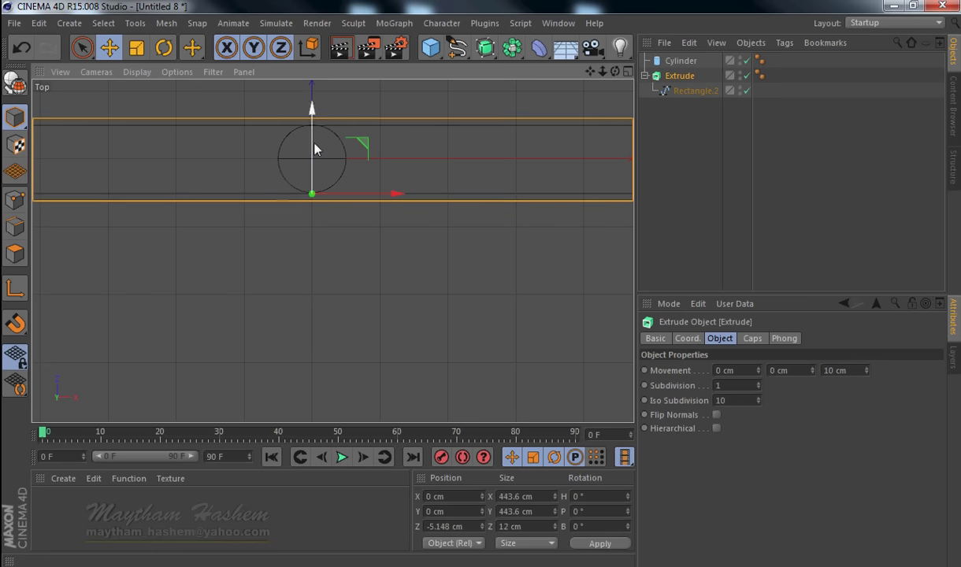
Step: Thin the rod to 4.121 cm radius and move it to X −160.715 cm, inside the frame's left edge
left_click(681, 60)
left_click_drag(345, 159, 339, 162)
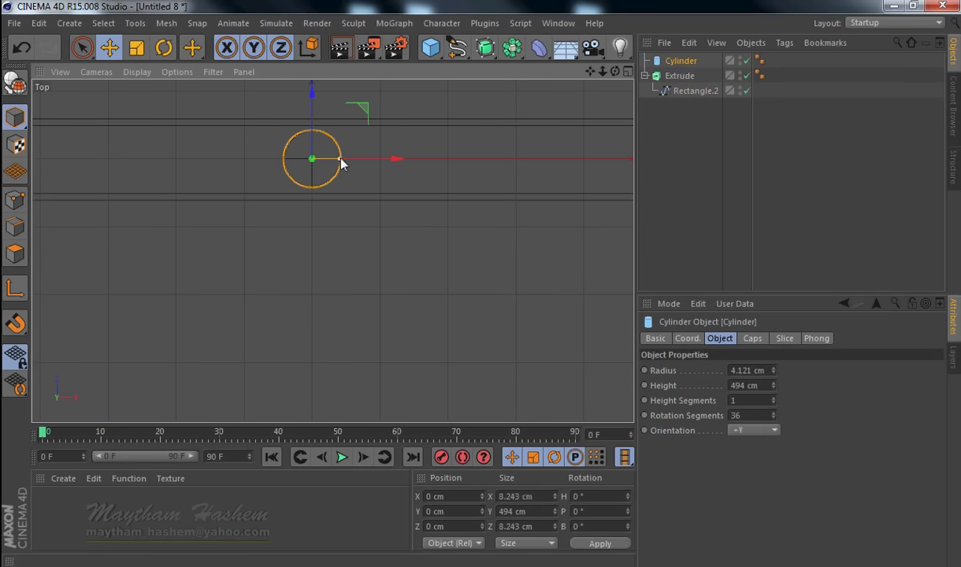
left_click(678, 76)
left_click(349, 163)
middle_click(332, 176)
middle_click(201, 190)
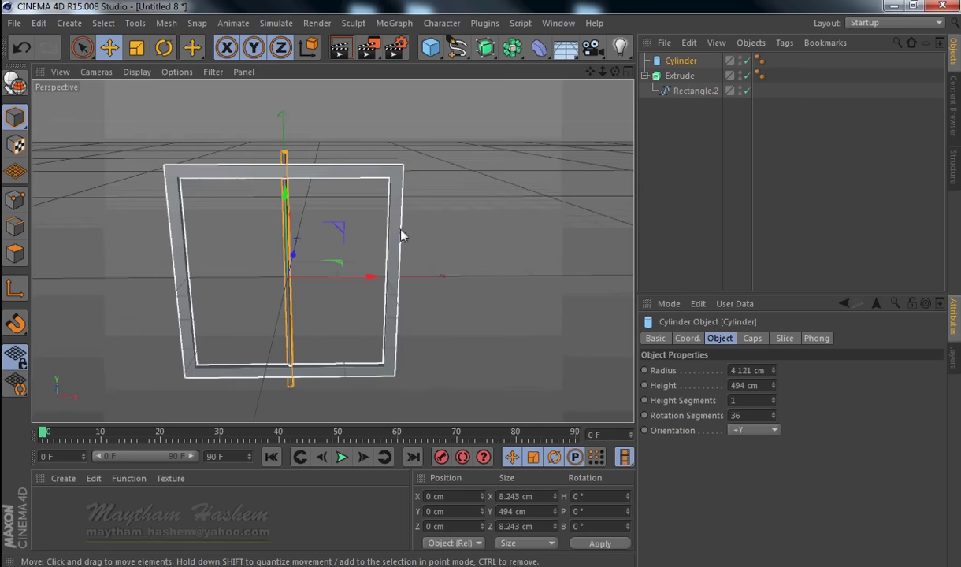
left_click_drag(315, 277, 247, 279)
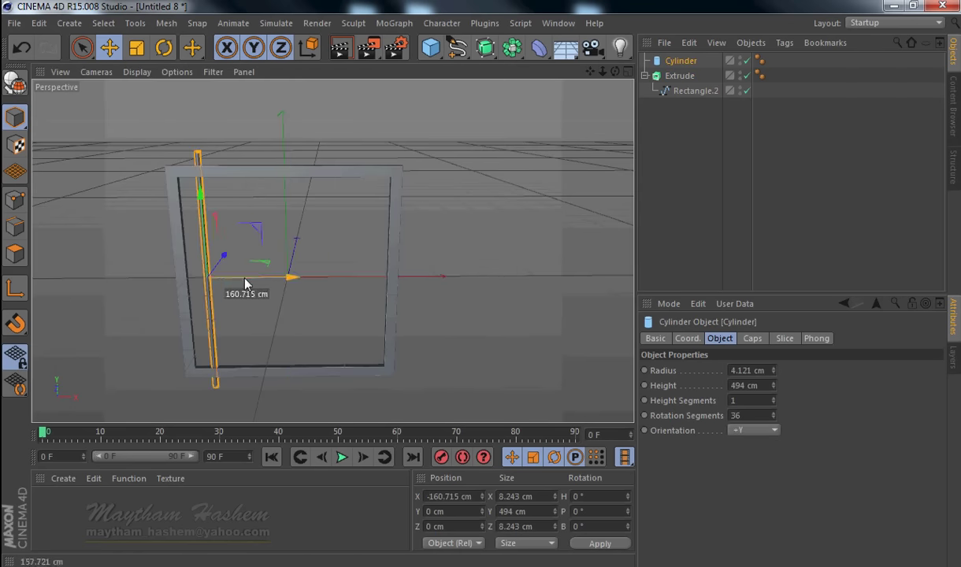
Step: Put the cylinder under a new Cloner, uncheck Fix Clone, and set P.Y to 0
left_click(411, 25)
left_click(405, 136)
left_click_drag(664, 76, 676, 62)
left_click(678, 60)
left_click(724, 404)
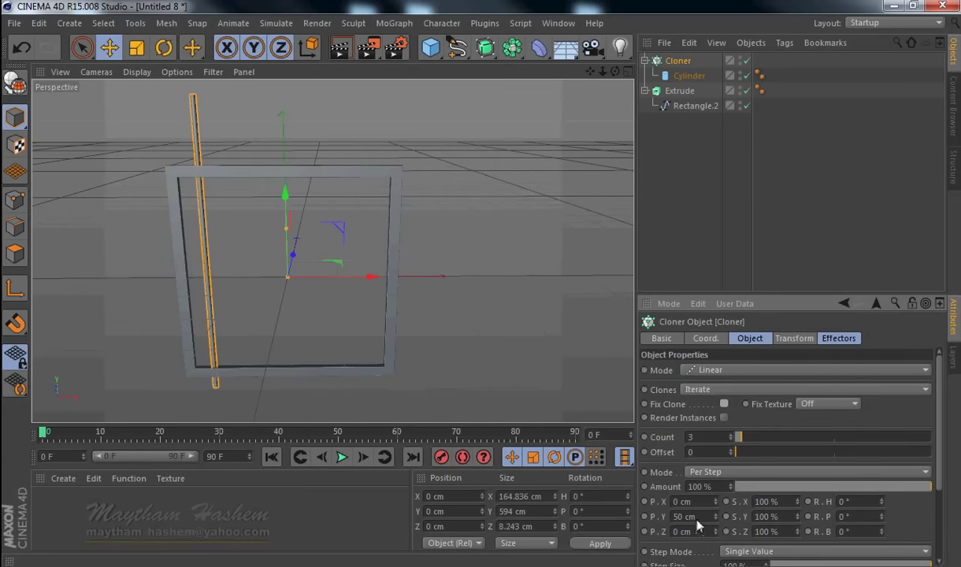
type("0")
key("Return")
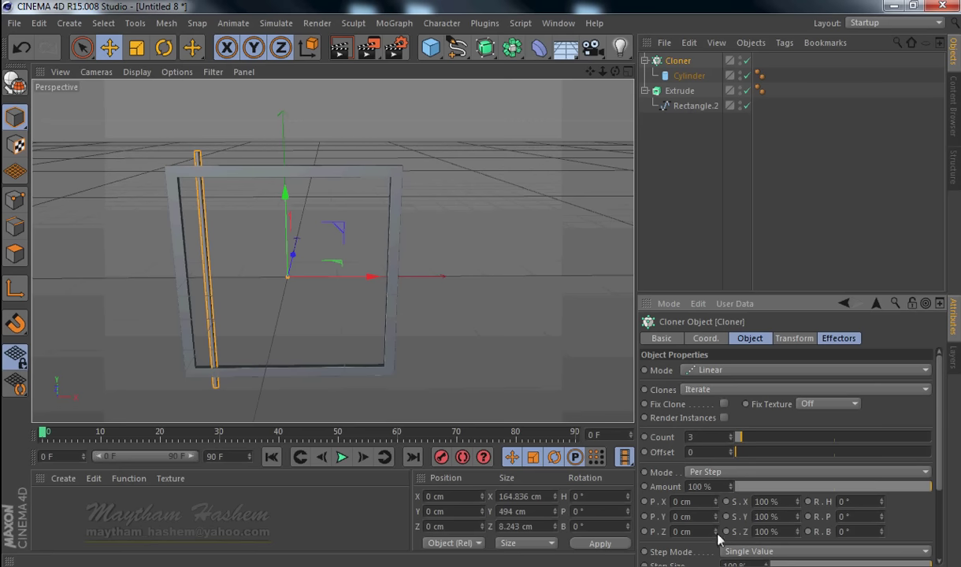
Step: Space the clones 60 cm apart on X, raise the count to 6, and centre the row
left_click_drag(716, 502, 717, 505)
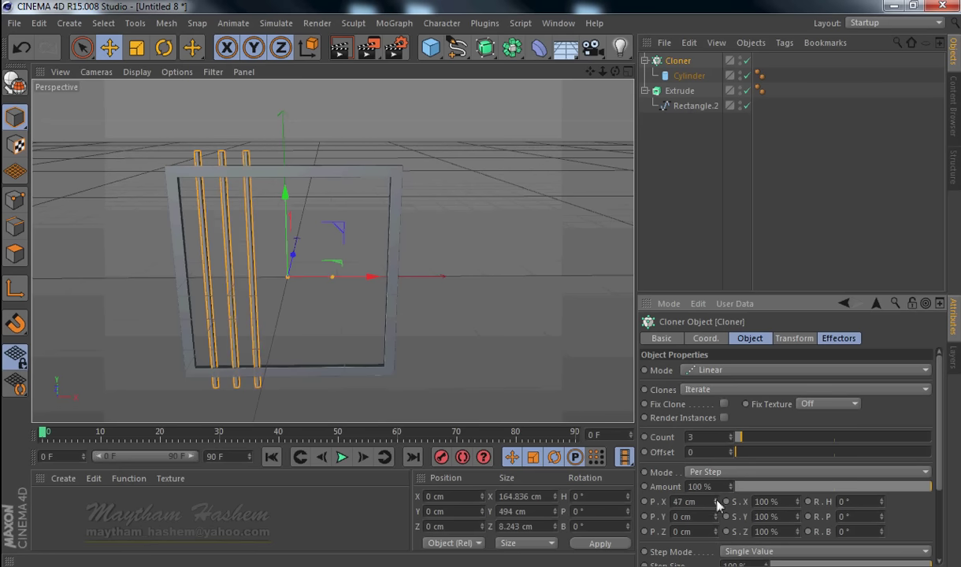
left_click_drag(717, 504, 717, 505)
middle_click(368, 315)
middle_click(443, 300)
left_click_drag(720, 438, 733, 439)
scroll(387, 284, "up", 3)
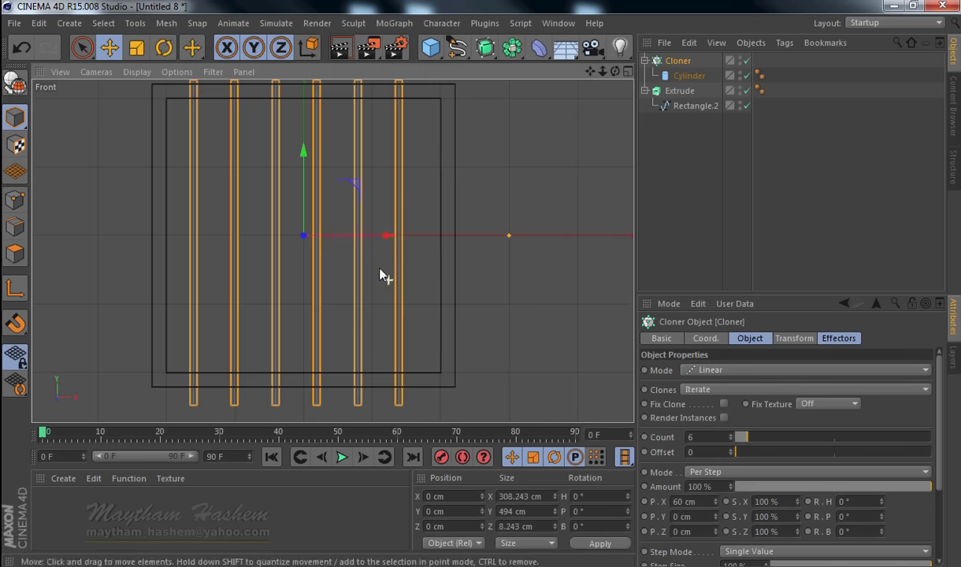
left_click_drag(345, 241, 350, 242)
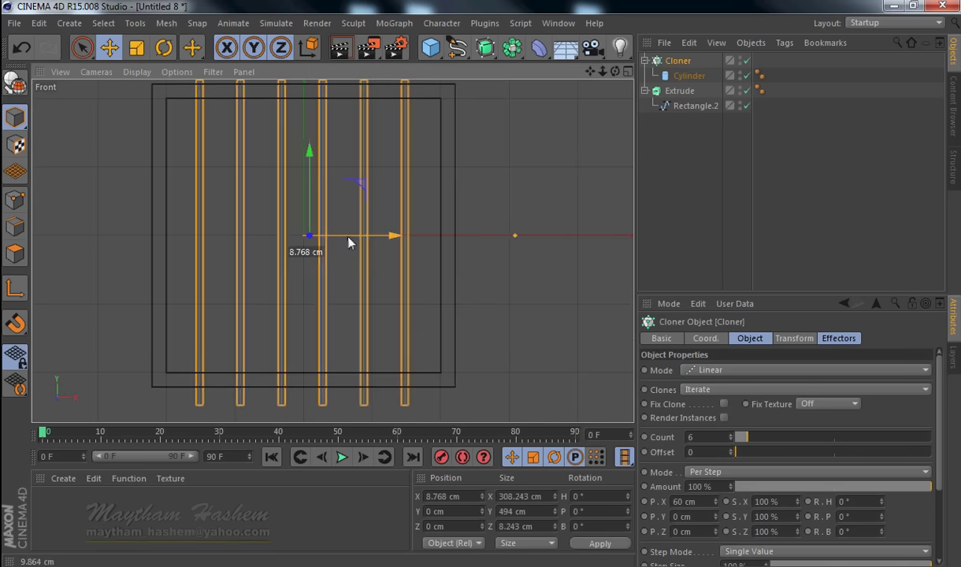
left_click_drag(350, 243, 350, 243)
Step: Rotate the Cloner to exactly 45° on B and move it to X −42.329, Y 51.097 cm
key("F1")
left_click(164, 48)
left_click_drag(313, 233, 345, 269)
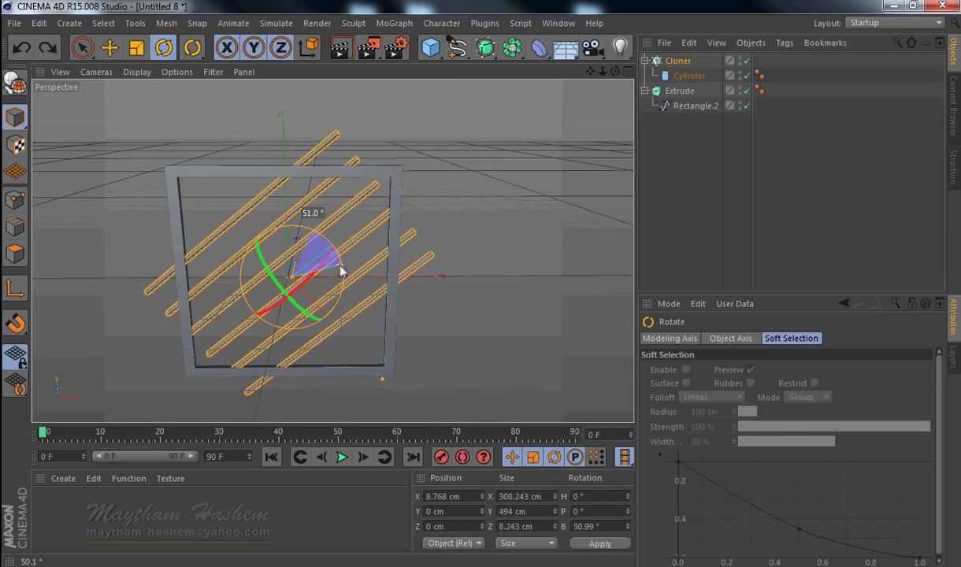
type("45")
key("Return")
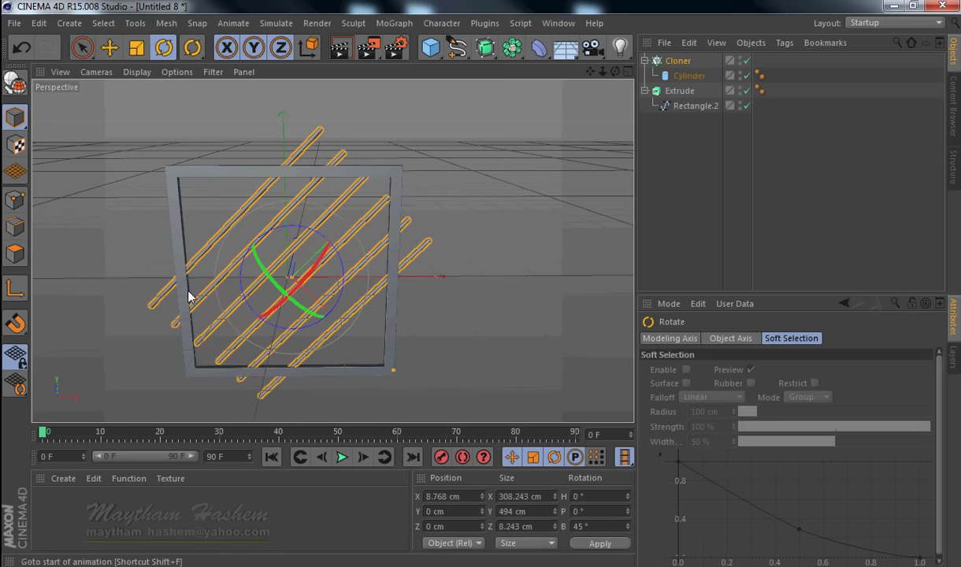
left_click(82, 47)
left_click_drag(345, 329, 311, 307)
Step: Shift the diagonal bars along their tilt and widen the Cloner's P.X spacing to 89 cm
middle_click(458, 323)
middle_click(457, 323)
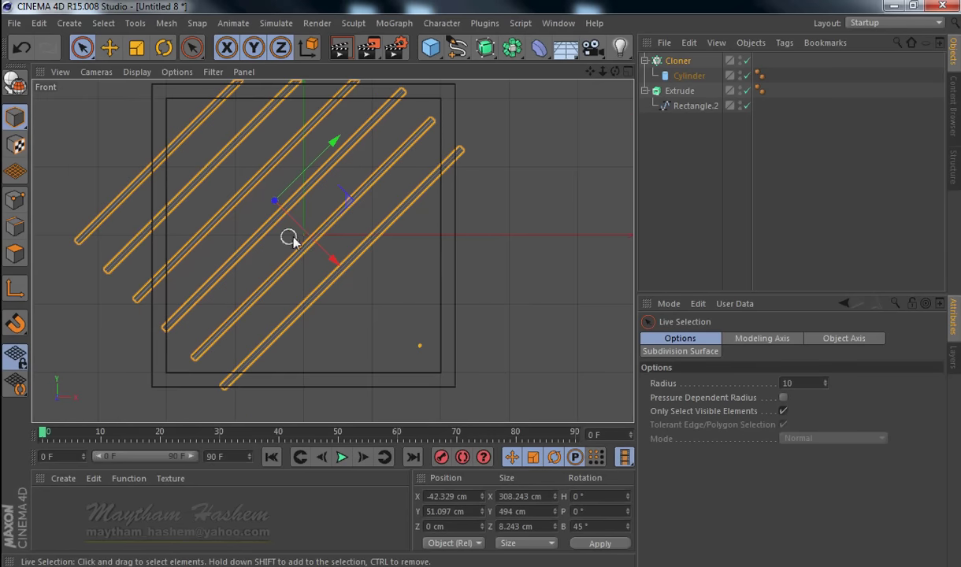
left_click_drag(315, 249, 324, 257)
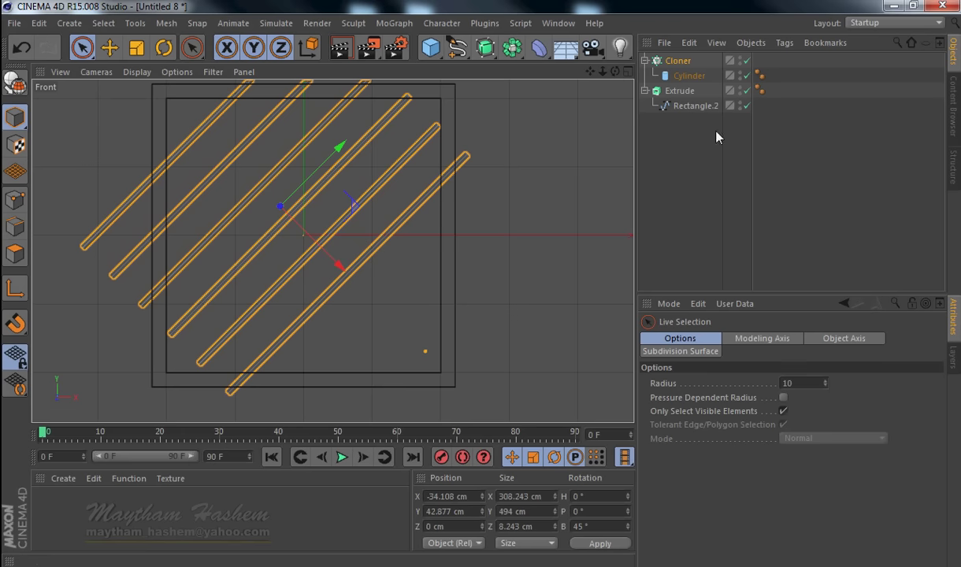
left_click(654, 65)
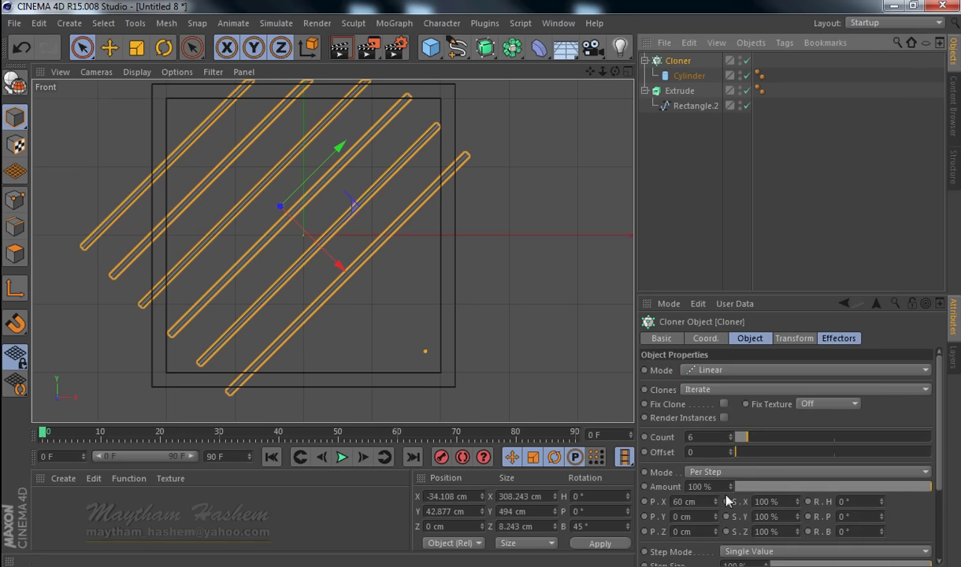
left_click_drag(717, 505, 717, 505)
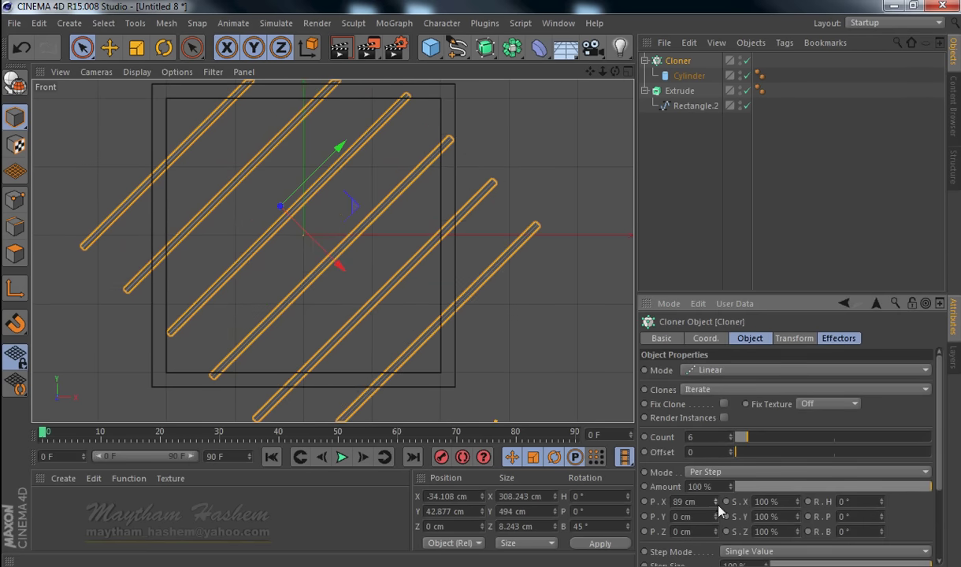
Step: Lengthen the cloned cylinder to 656 cm so the bars span the frame
left_click(690, 75)
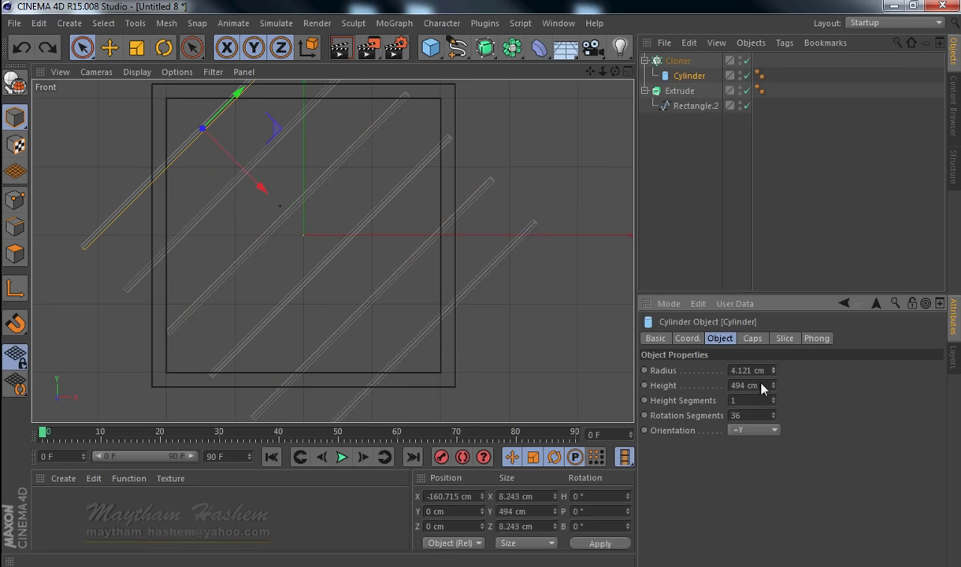
left_click_drag(772, 387, 774, 383)
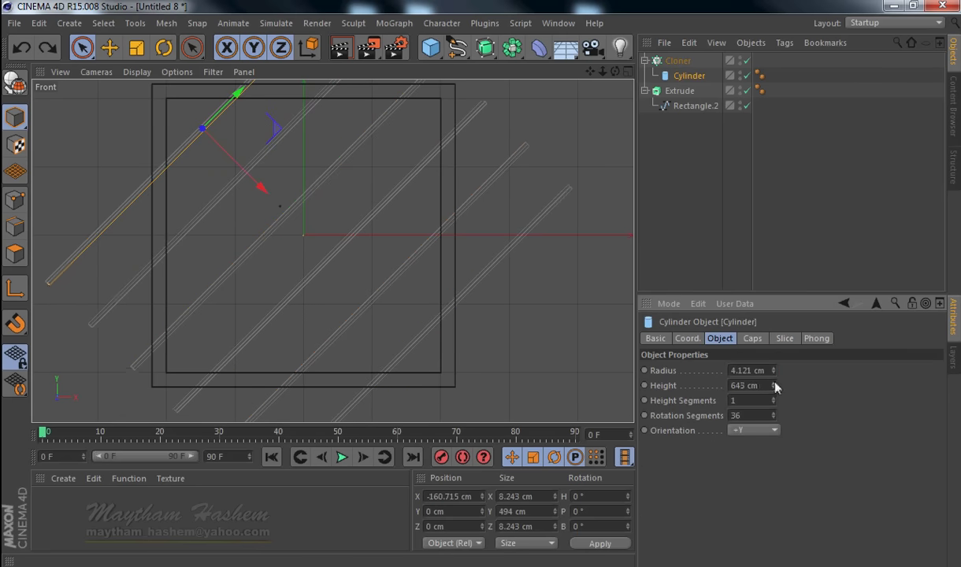
middle_click(300, 172)
middle_click(187, 142)
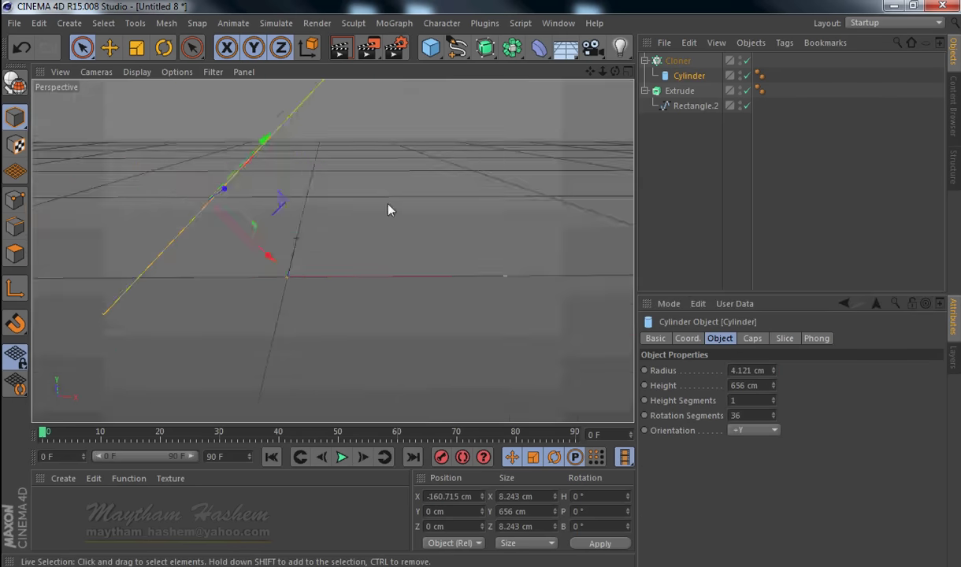
left_click(684, 130)
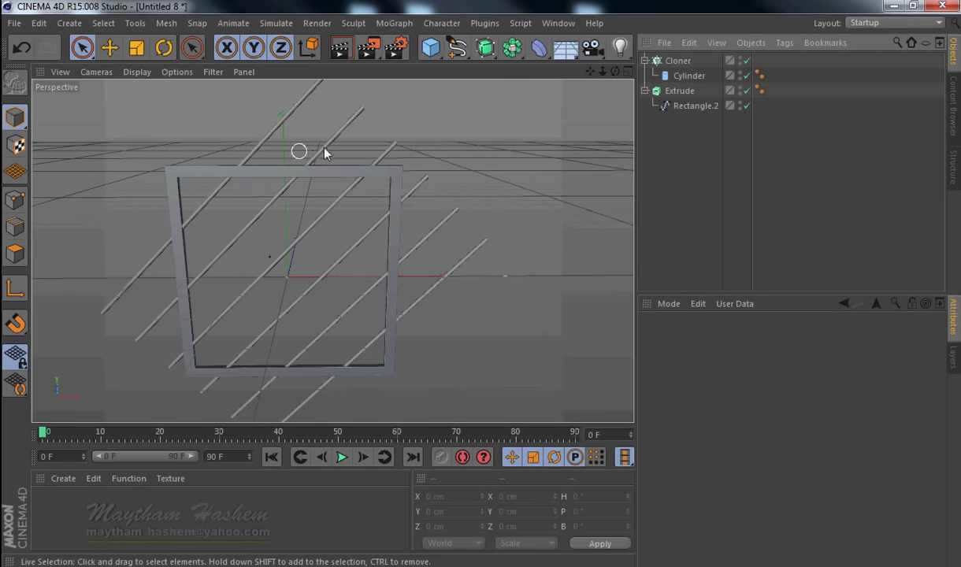
Step: Add a Cube and scale it to about 418 × 421 cm to match the frame
left_click(431, 47)
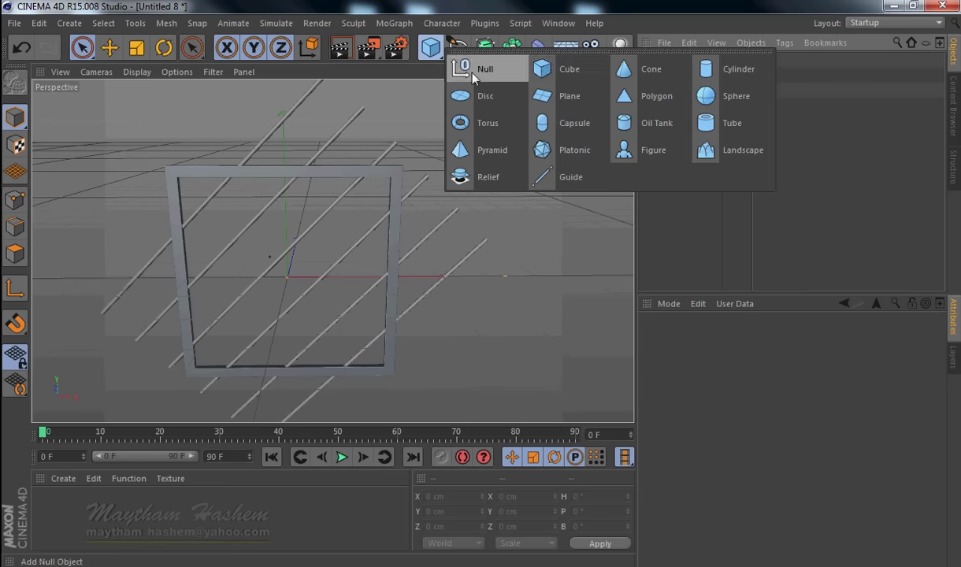
left_click(568, 69)
middle_click(393, 283)
middle_click(365, 257)
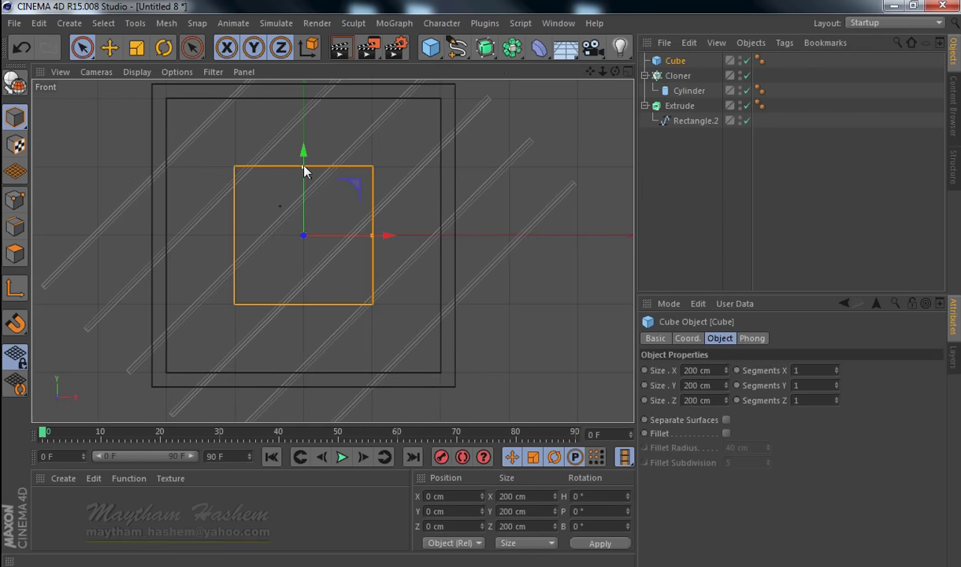
left_click_drag(304, 155, 307, 95)
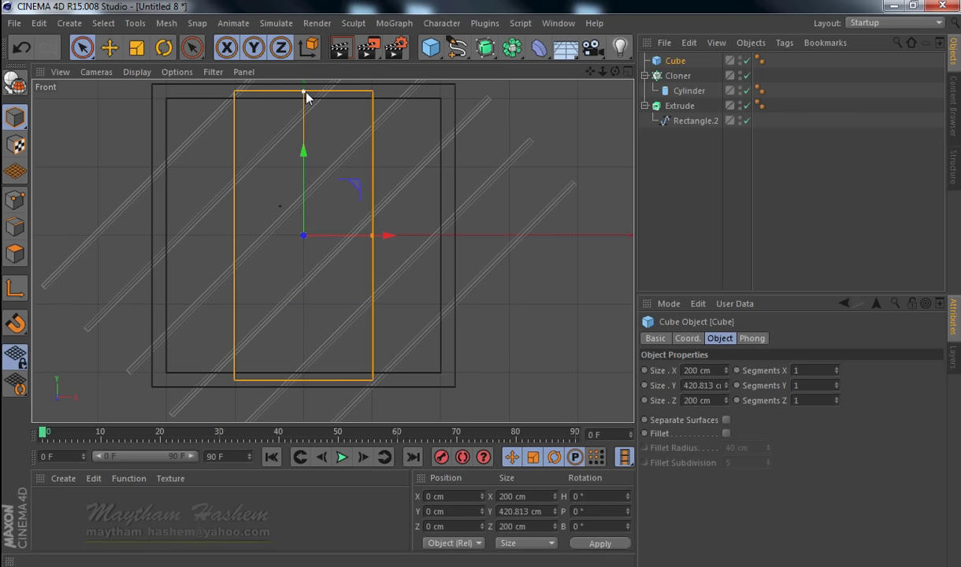
left_click_drag(373, 235, 447, 240)
middle_click(312, 192)
middle_click(178, 136)
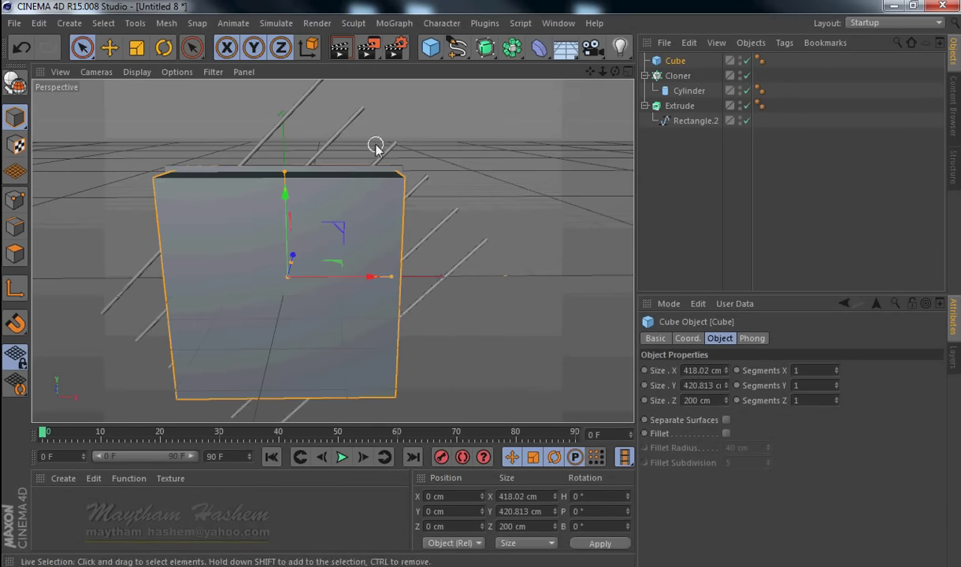
Step: Add a Boole object and place the cube and the rod Cloner inside it
left_click(484, 49)
left_click(512, 48)
left_click(757, 71)
mouse_move(675, 75)
left_mouse_down()
mouse_move(673, 61)
mouse_move(697, 99)
left_mouse_up()
left_click(658, 61)
Step: Switch the Boole to A intersect B to trim the bars to the cube, then collapse it
left_click(847, 372)
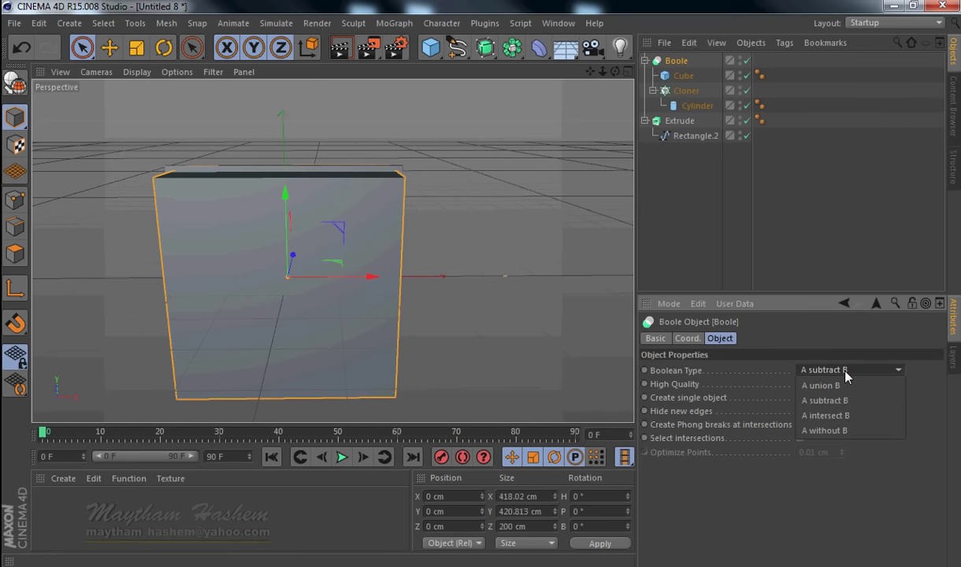
left_click(858, 416)
left_click(539, 156)
left_click_drag(483, 290, 483, 290, "alt")
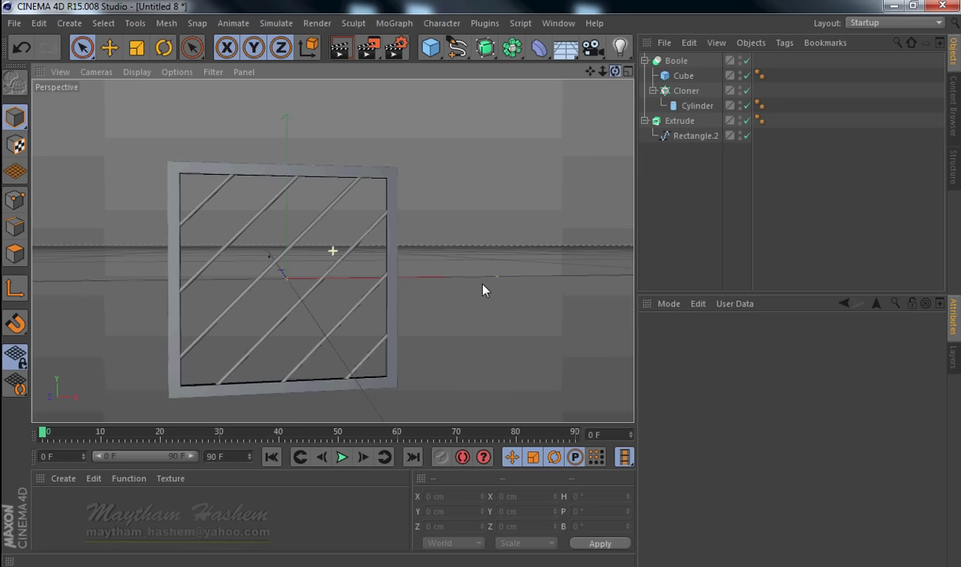
left_click(647, 60)
left_click(676, 62)
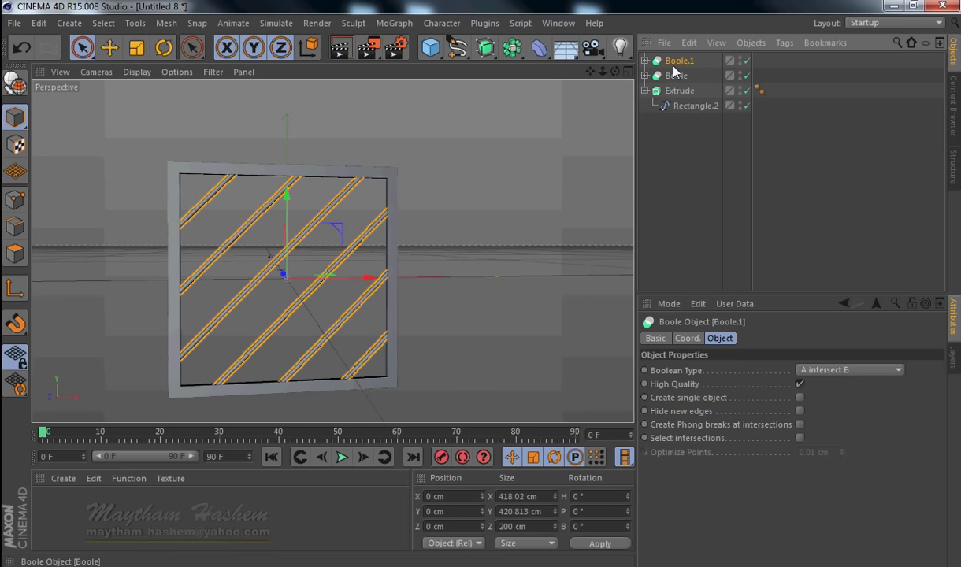
Step: Tilt the Cloner inside Boole.1 to −45° so its bars cross the originals
left_click(644, 60)
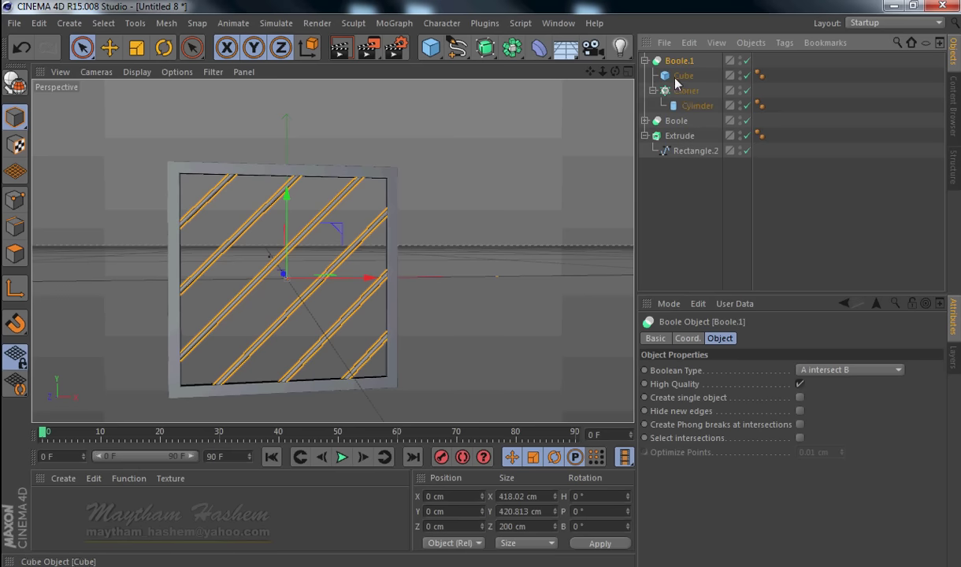
left_click(686, 92)
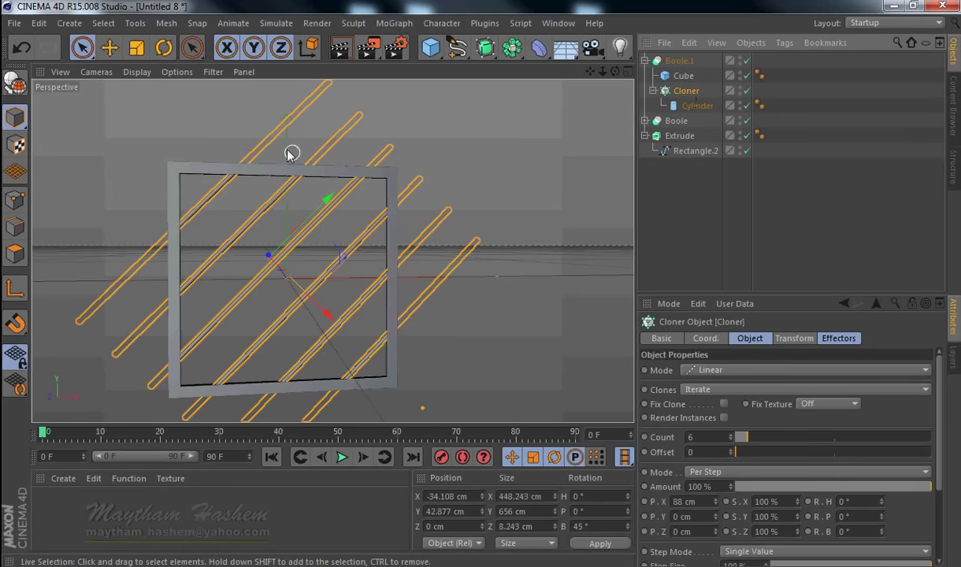
left_click(585, 527)
key("Return")
left_click(645, 211)
mouse_move(614, 72)
left_mouse_down()
mouse_move(483, 290)
mouse_move(426, 336)
left_mouse_up()
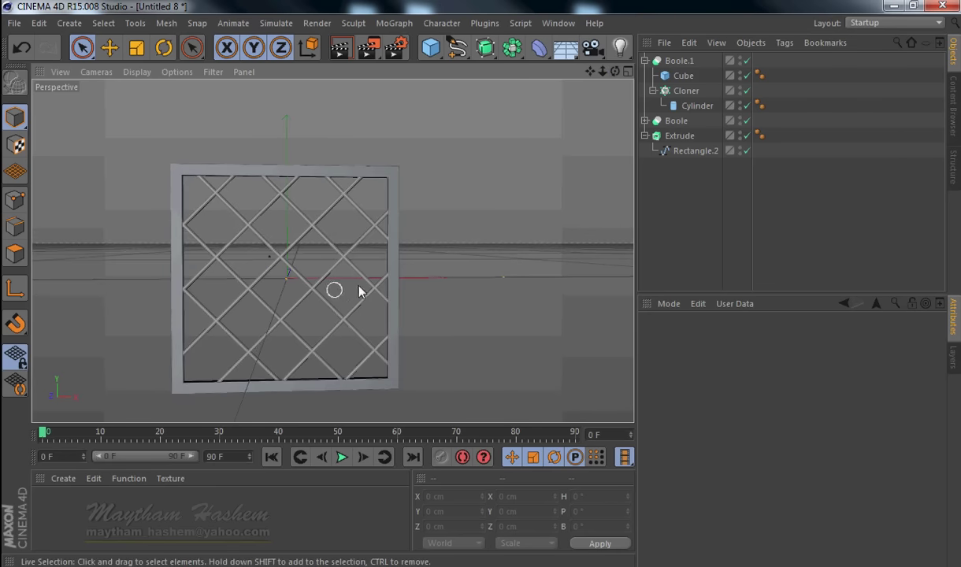
Step: Slide both sets of diagonal bars so the crisscross lattice sits inside the frame
left_click(314, 207)
left_click(666, 91, "ctrl")
left_click(666, 92)
left_click_drag(300, 236, 273, 252)
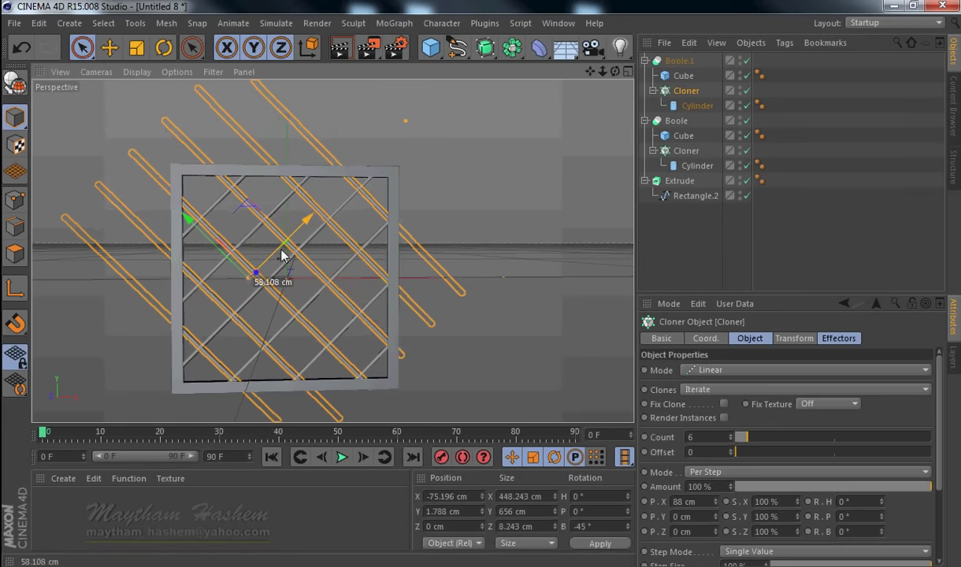
left_click(653, 211)
left_click(325, 288)
mouse_move(324, 289)
left_mouse_down()
mouse_move(302, 288)
mouse_move(282, 247)
left_mouse_up()
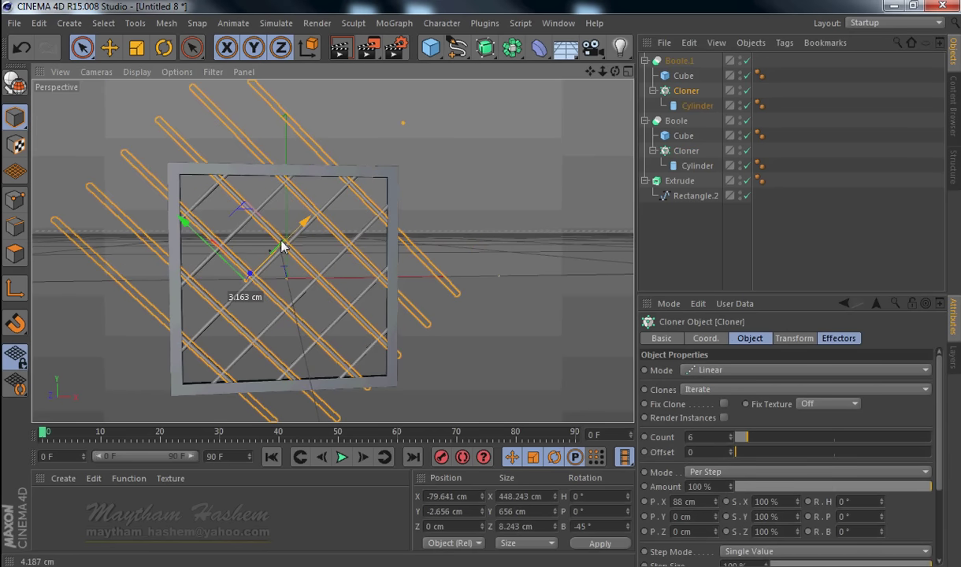
left_click(674, 240)
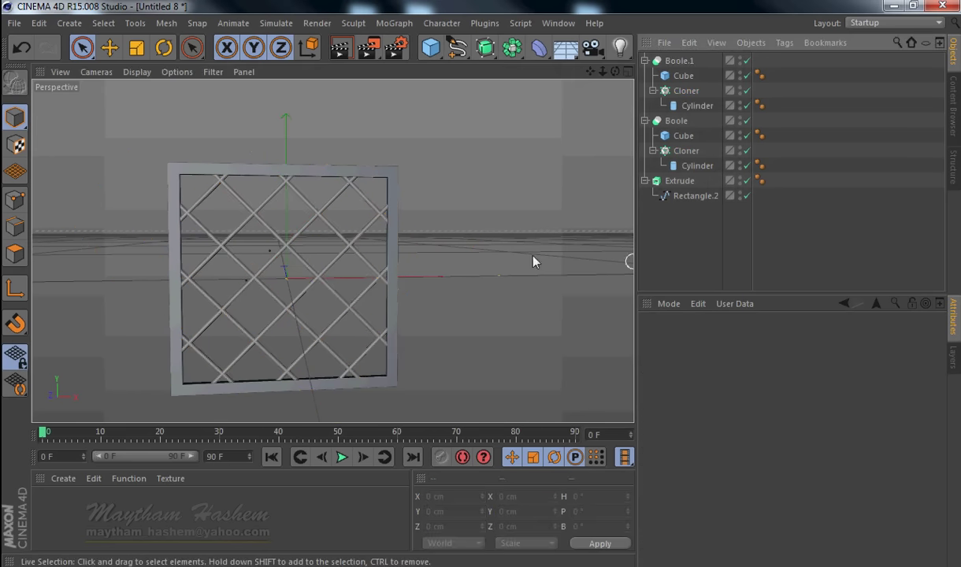
left_click_drag(616, 71, 483, 290)
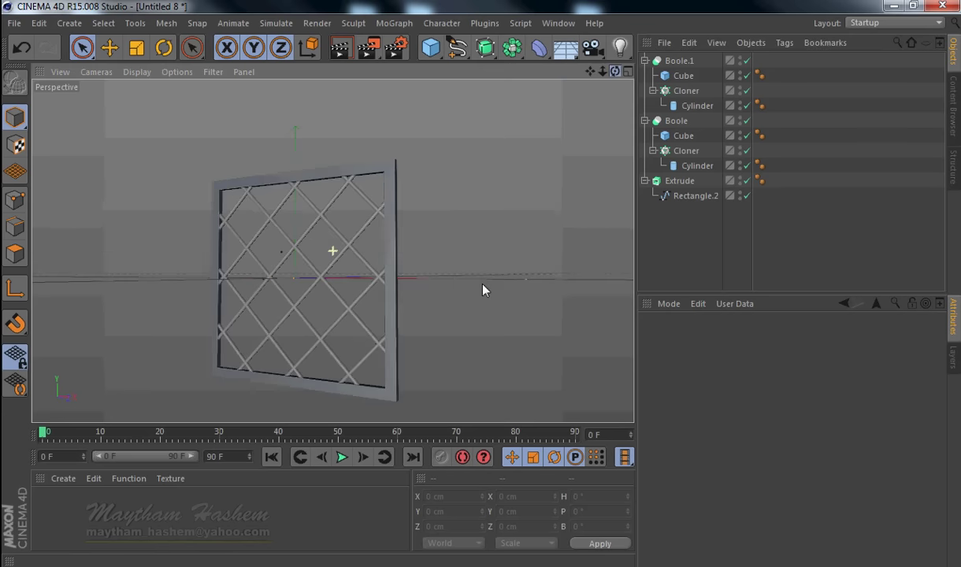
Step: Add a Star spline and scale it down to a small size at the frame's centre
left_click(457, 47)
left_click(685, 160)
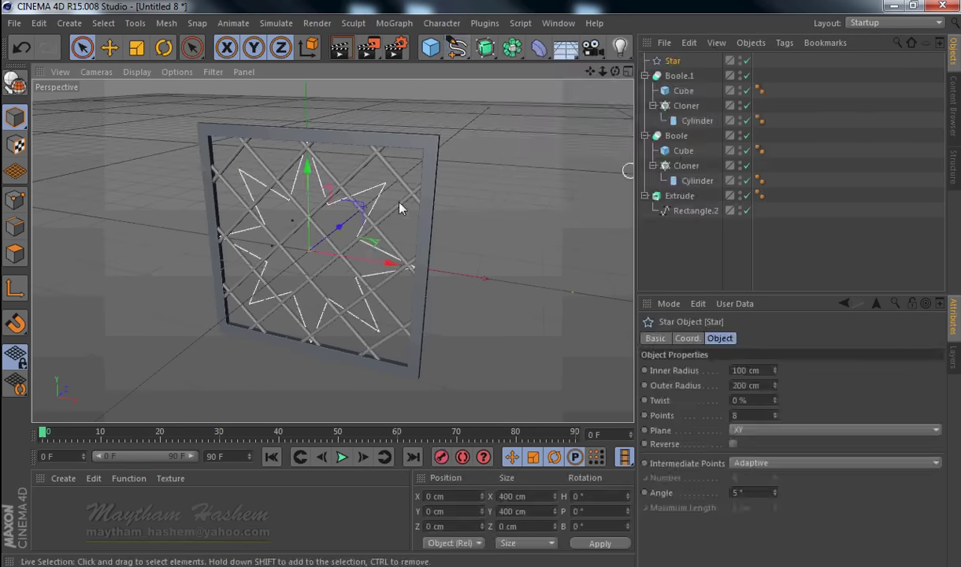
left_click(137, 48)
left_click_drag(98, 360, 483, 293)
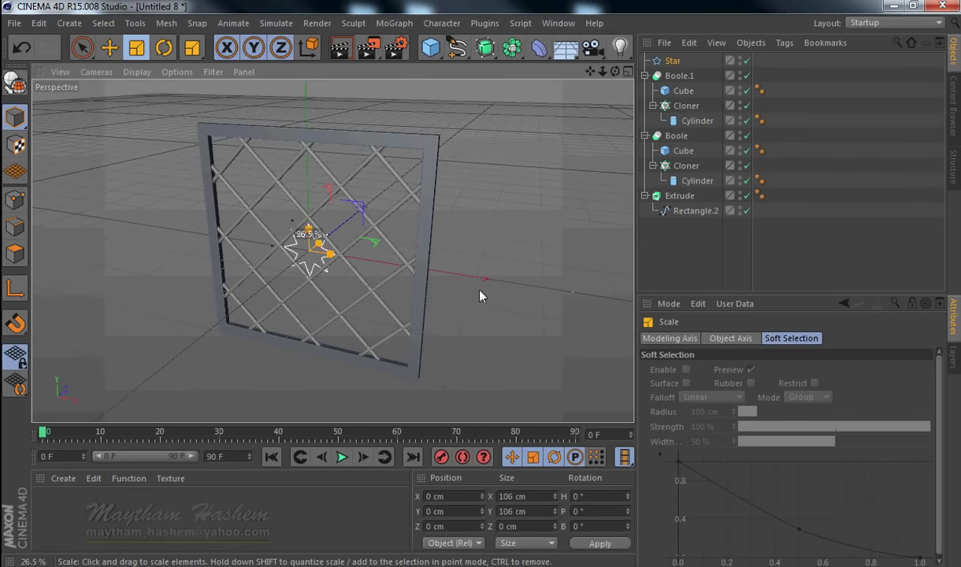
left_click(110, 48)
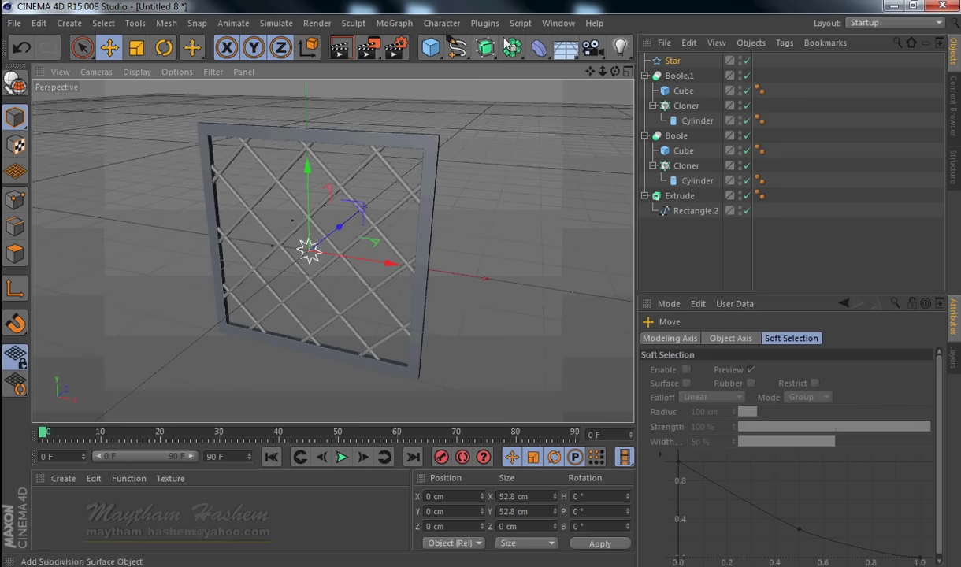
Step: Alt-add an Extrude on the star and set its Movement Z to 2 cm
left_click_drag(485, 48, 666, 71, "alt")
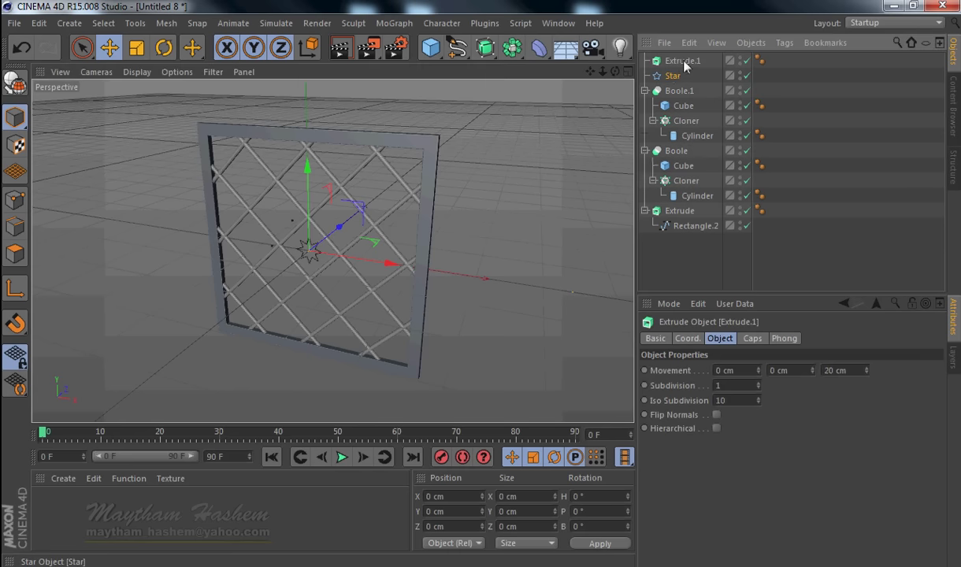
left_click(851, 371)
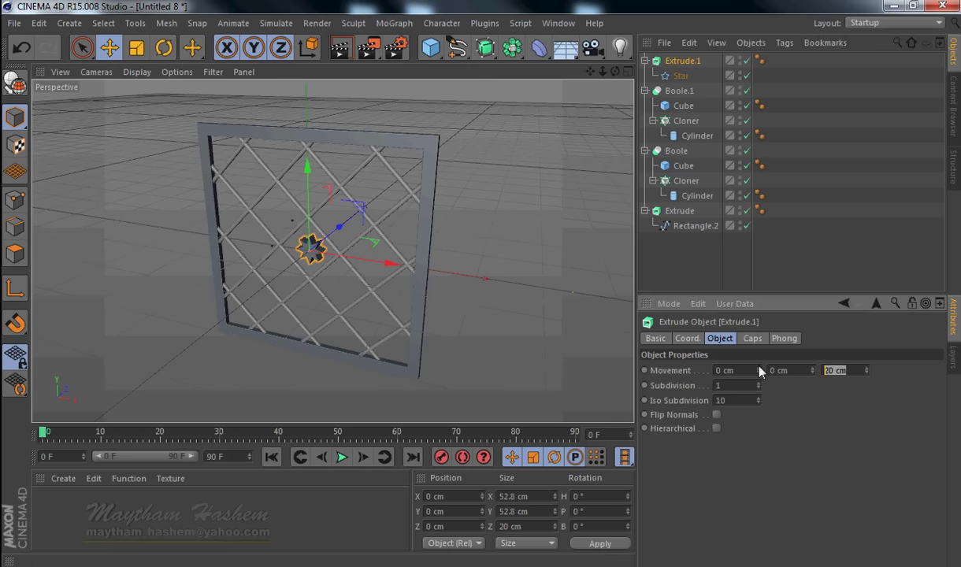
type("2")
key("Return")
Step: Give the extrusion fillet caps on both ends with 1 cm radius and 3 steps
left_click(753, 338)
left_click(756, 369)
left_click(733, 415)
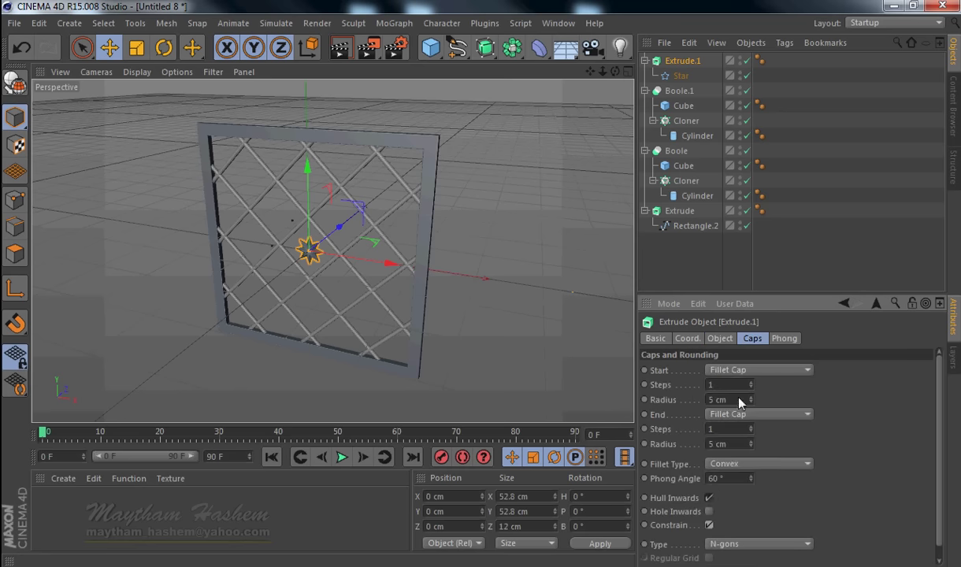
type("1")
key("Tab")
type("3")
key("Tab")
type("1")
key("Return")
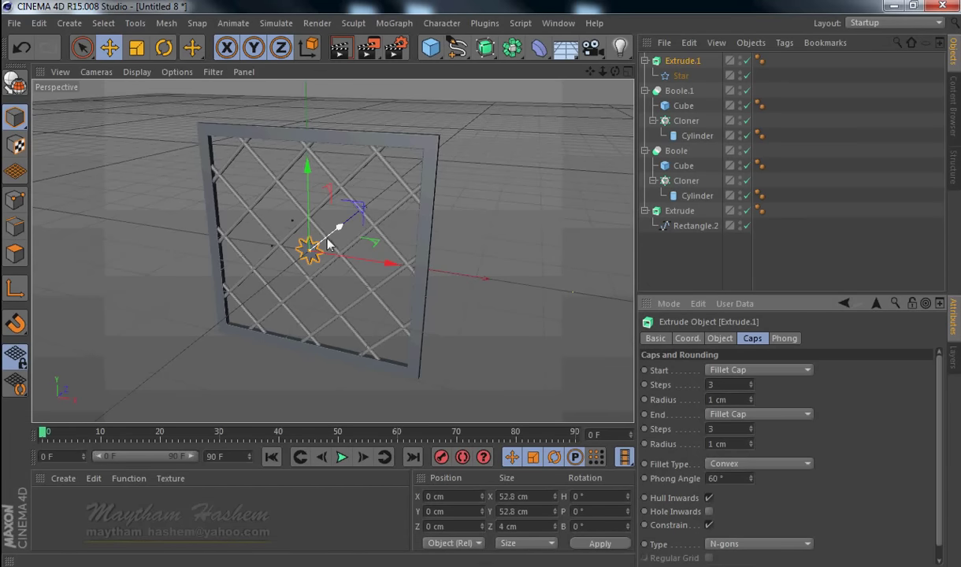
left_click(392, 24)
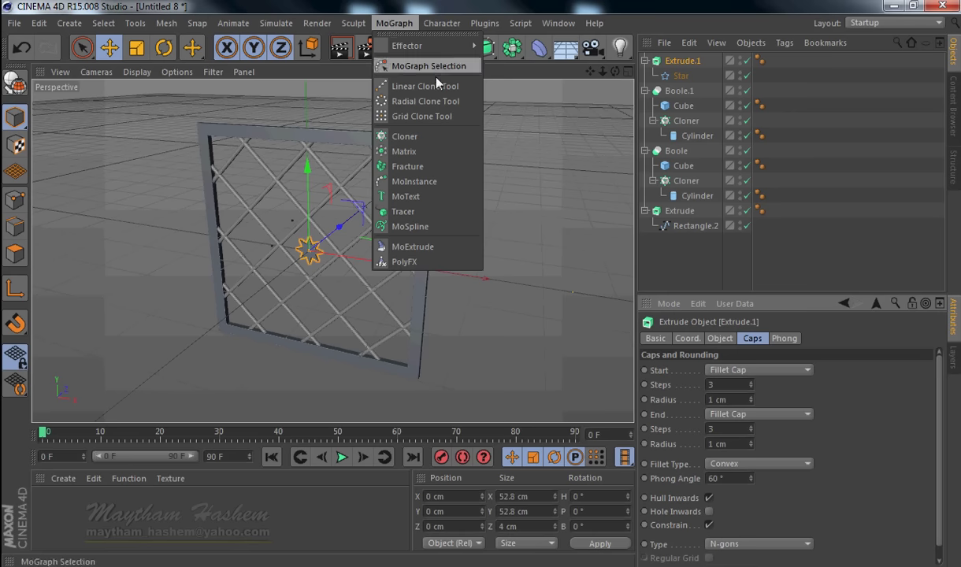
Step: Add a MoGraph Cloner and drop Extrude.1 under it, viewed in the front view
left_click(431, 137)
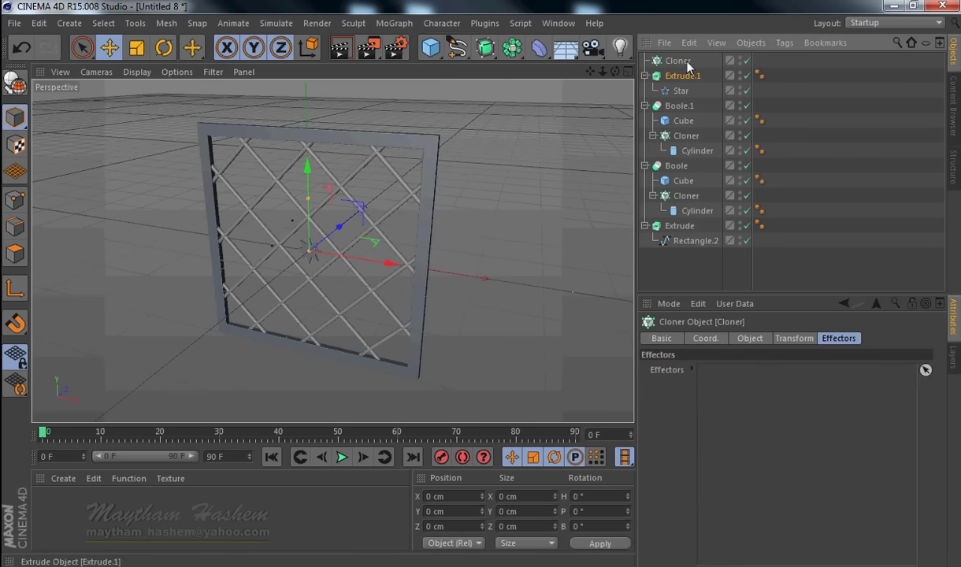
left_click_drag(683, 76, 678, 60)
middle_click(292, 255)
middle_click(481, 347)
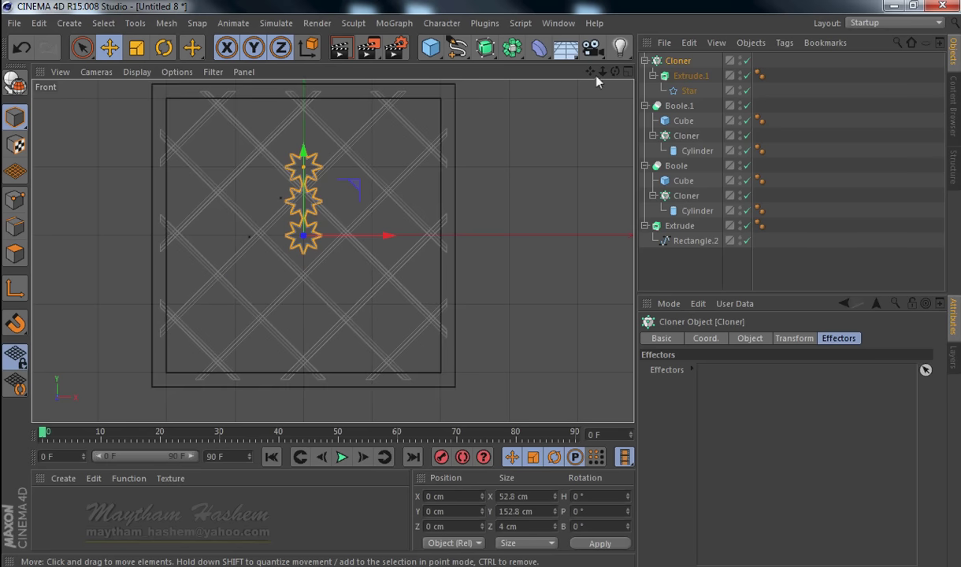
left_click_drag(590, 70, 596, 85)
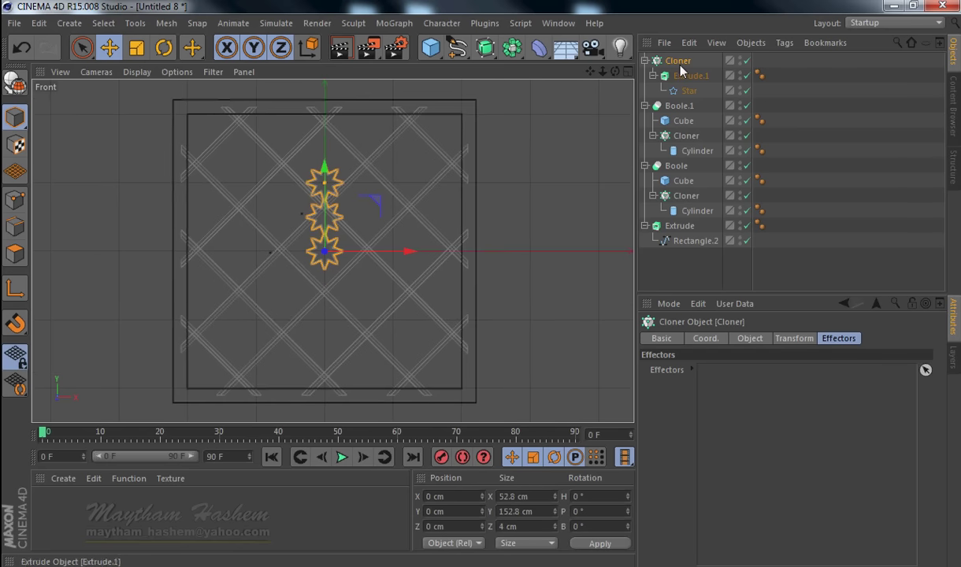
Step: Set the Cloner to Grid Array with 4 × 3 × 1 clones sized to fill the frame
left_click(776, 342)
left_click(752, 339)
left_click(693, 370)
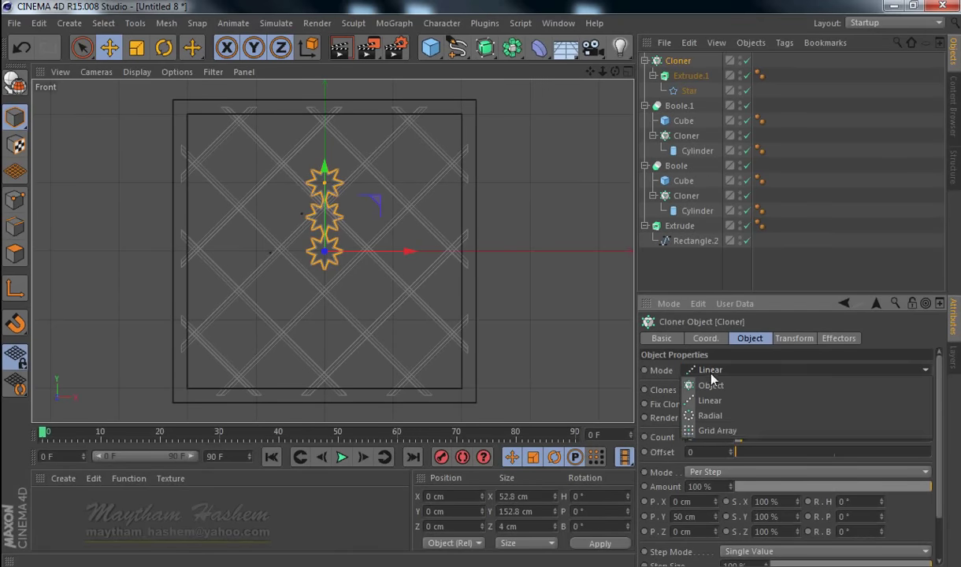
left_click(730, 432)
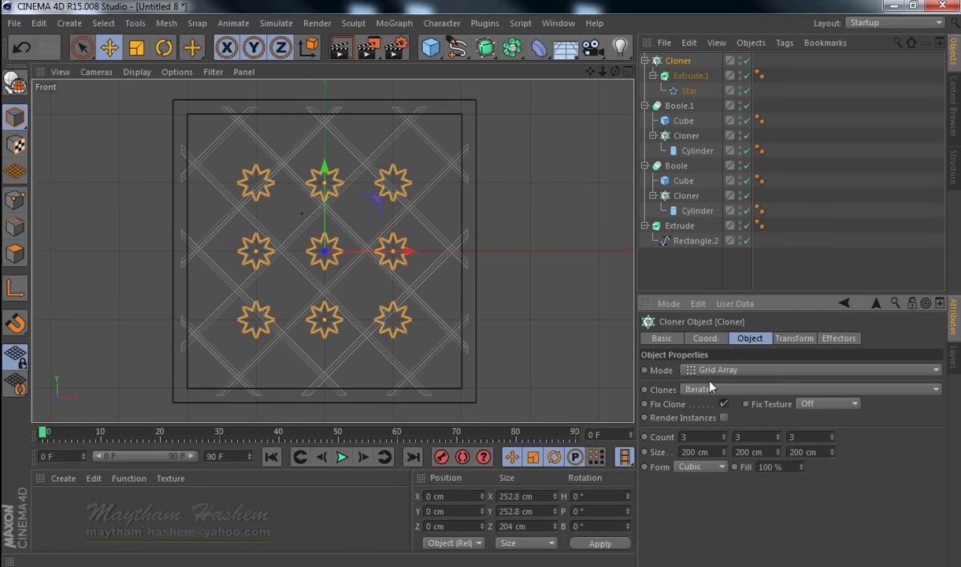
left_click_drag(723, 438, 725, 433)
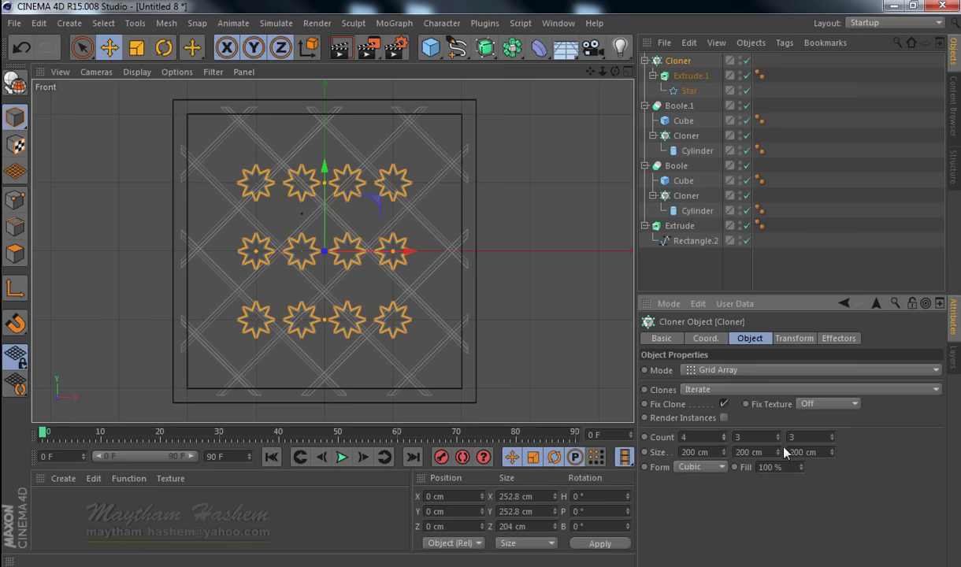
left_click_drag(393, 251, 456, 254)
left_click_drag(354, 252, 371, 258)
left_click(722, 449)
left_click_drag(325, 184, 325, 169)
Step: Push the star grid forward in depth to Z −8.429 cm onto the lattice, then deselect
middle_click(326, 166)
key("F1")
mouse_move(615, 72)
left_mouse_down()
mouse_move(484, 287)
mouse_move(638, 77)
left_mouse_up()
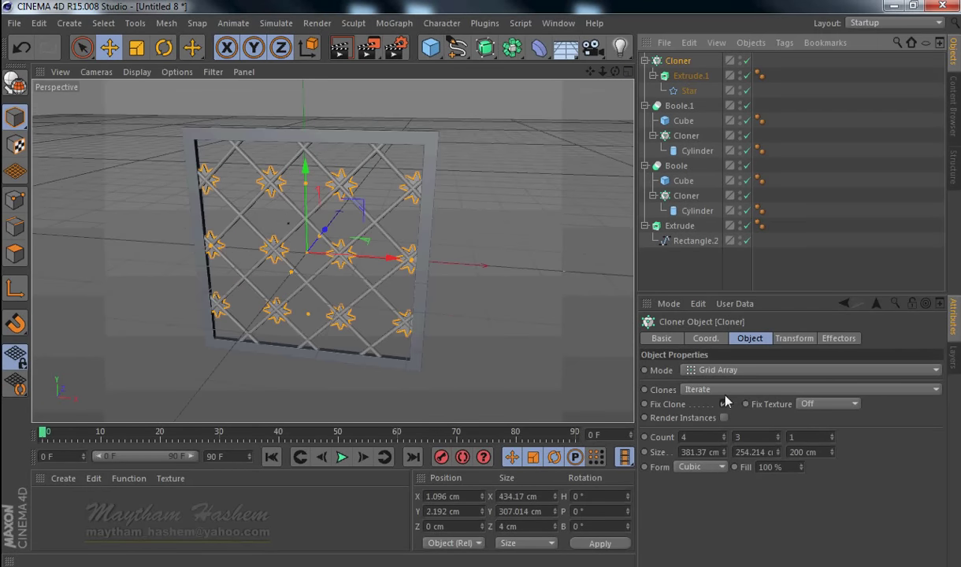
left_click(687, 76)
middle_click(433, 163)
middle_click(432, 163)
left_click_drag(323, 128, 329, 165)
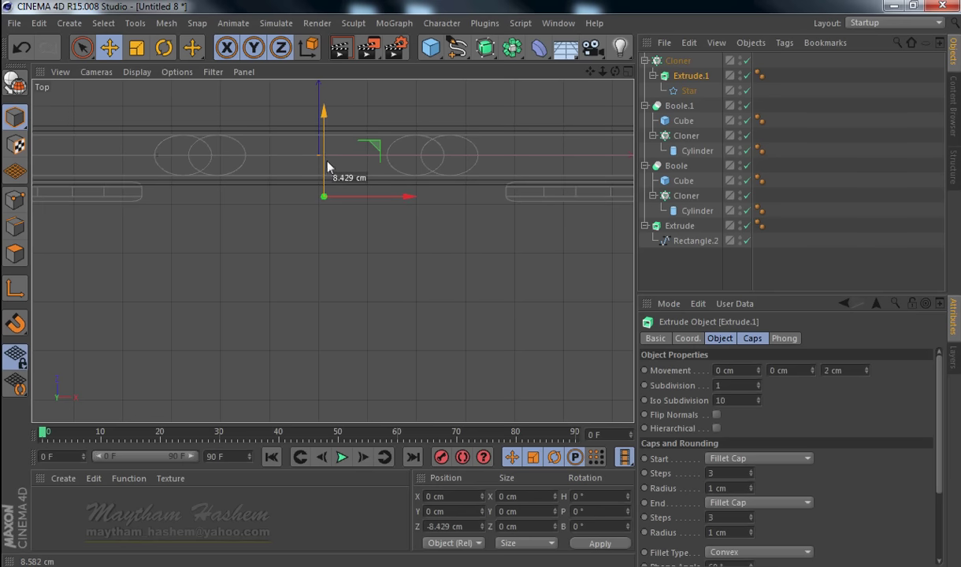
middle_click(314, 167)
middle_click(247, 169)
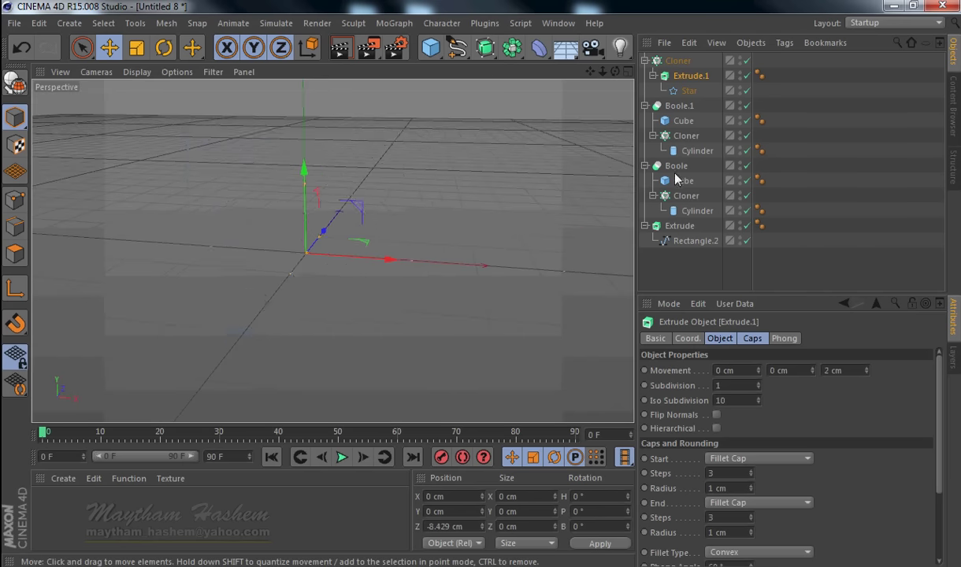
left_click(644, 60)
left_click(678, 60)
left_click(768, 143)
Step: Copy-paste the star Cloner and set the duplicate's Rotation B to 90°, then deselect
left_click(667, 64)
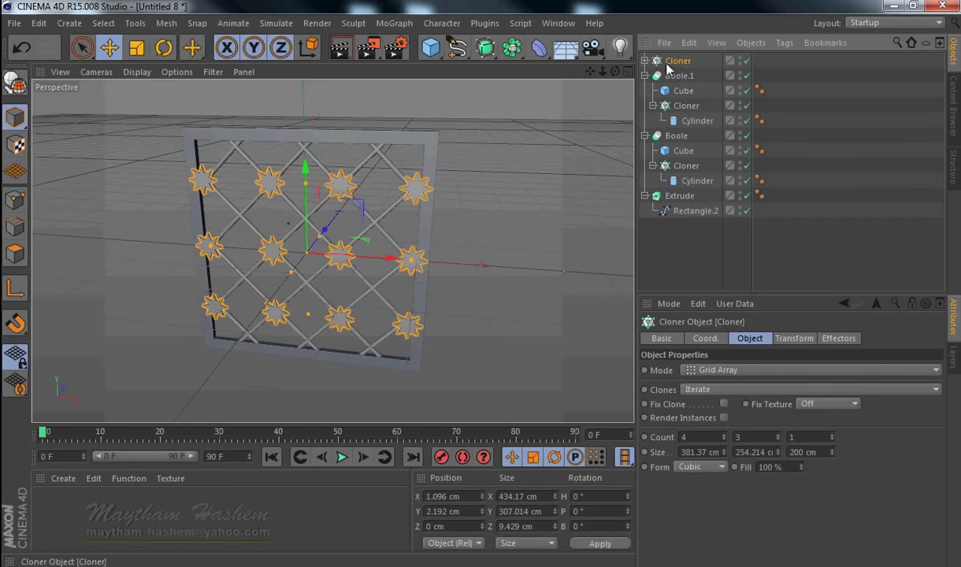
key("ctrl+c")
key("ctrl+v")
key("r")
mouse_move(349, 227)
left_mouse_down()
mouse_move(350, 293)
mouse_move(339, 300)
left_mouse_up()
left_click(594, 527)
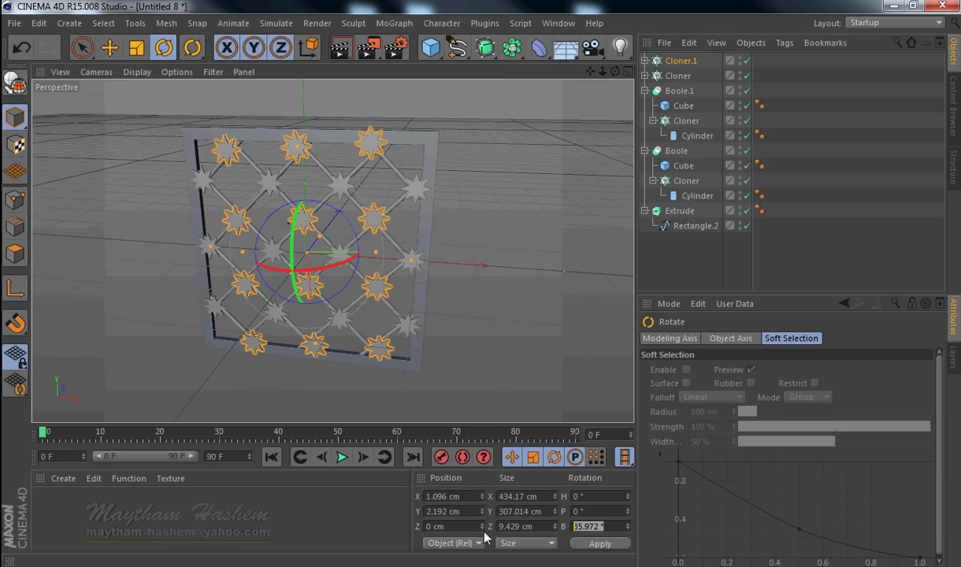
type("90")
key("Return")
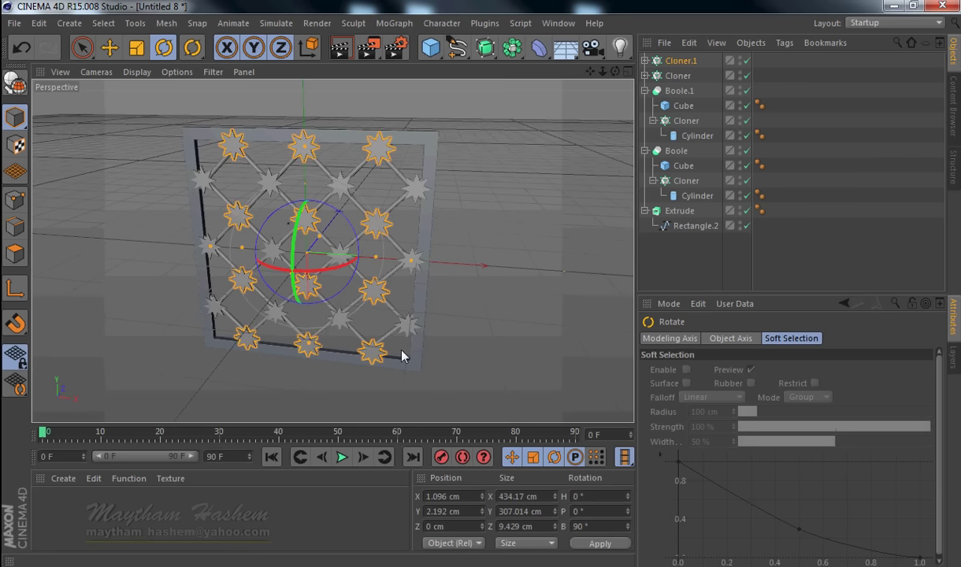
left_click(82, 47)
left_click(109, 47)
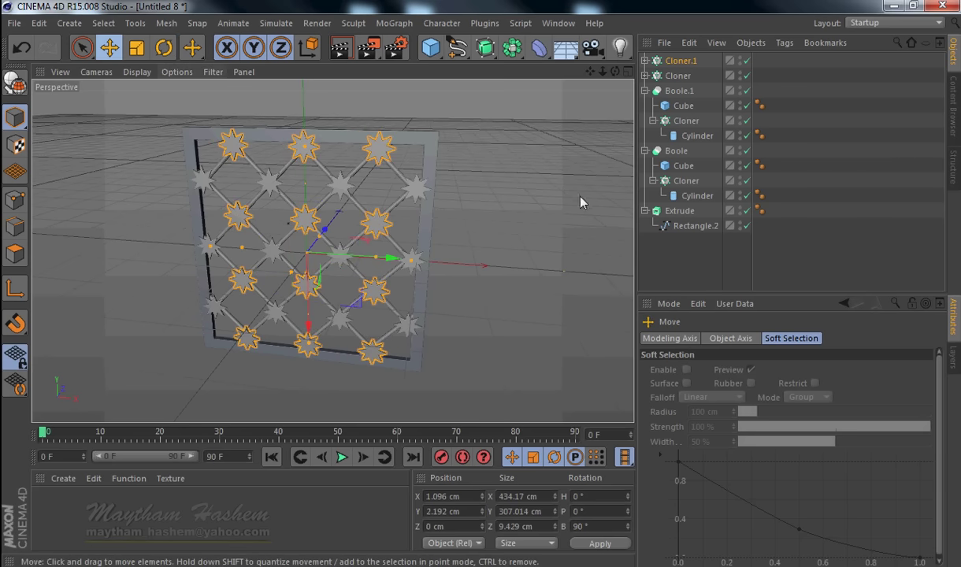
left_click(585, 139)
mouse_move(585, 139)
left_mouse_down("alt")
mouse_move(472, 290)
mouse_move(511, 290)
mouse_move(480, 279)
mouse_move(450, 297)
mouse_move(483, 288)
left_mouse_up("alt")
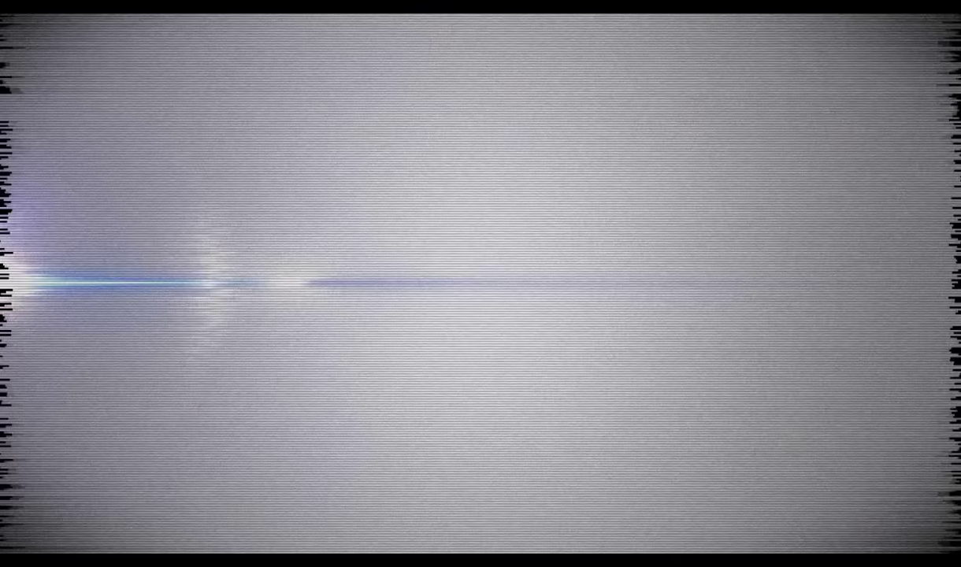